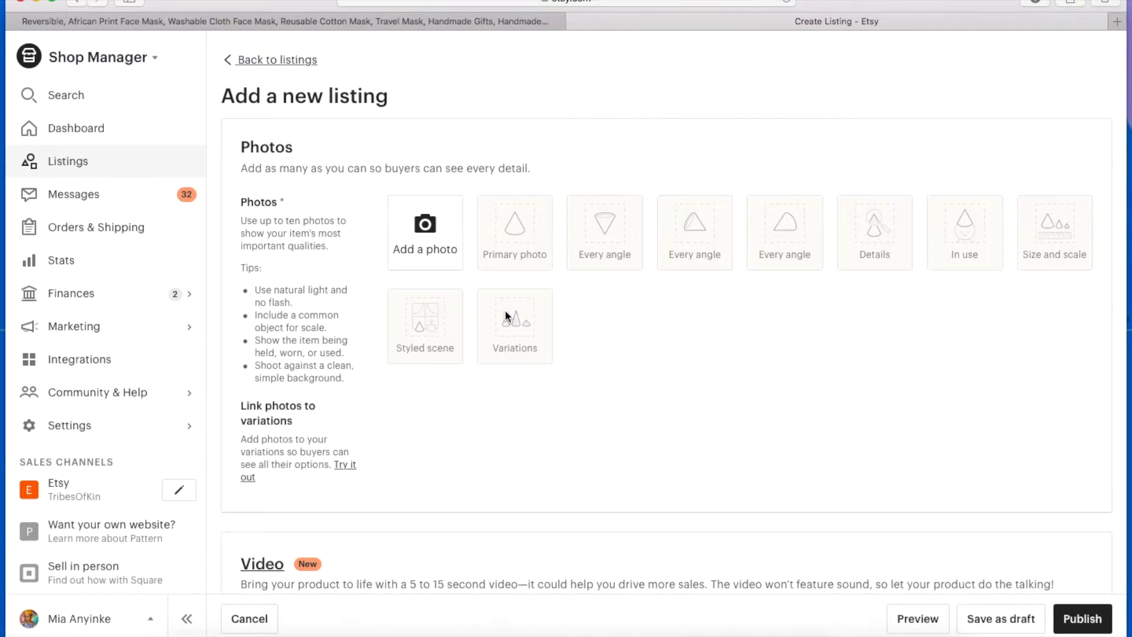
# Enter the listing title "Reversible, African Print Face Mask, Washable Cloth Face Mask, Reusable Cotton Mask, Travel Mask, Handmade Gifts, Handmade Face Mask"
pyautogui.scroll(-6, 505, 309)
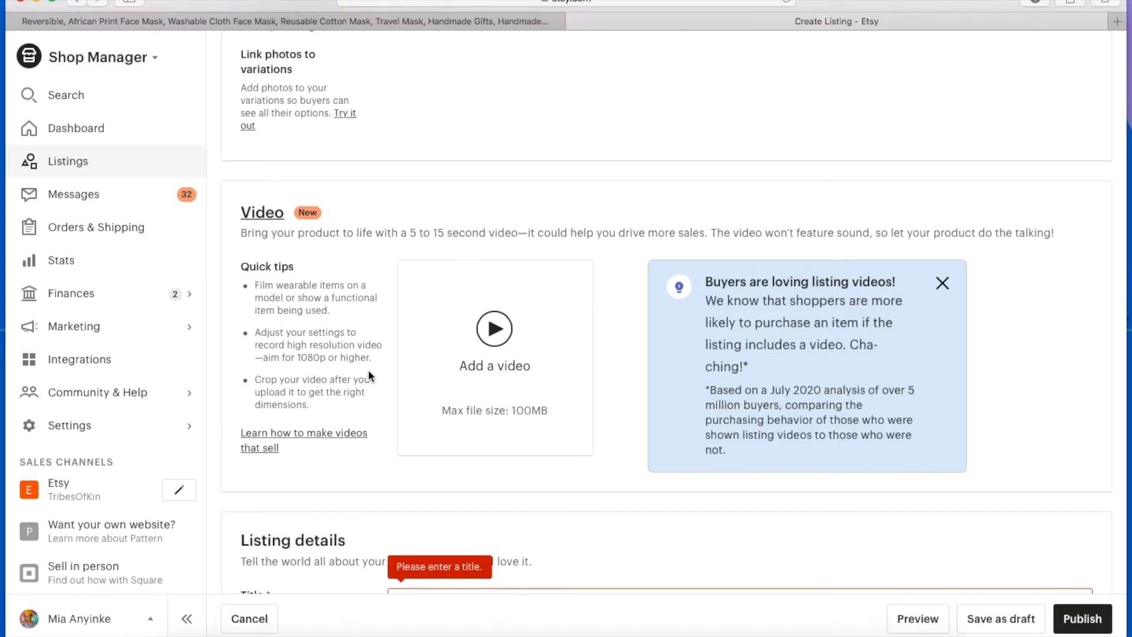
pyautogui.scroll(6, 368, 369)
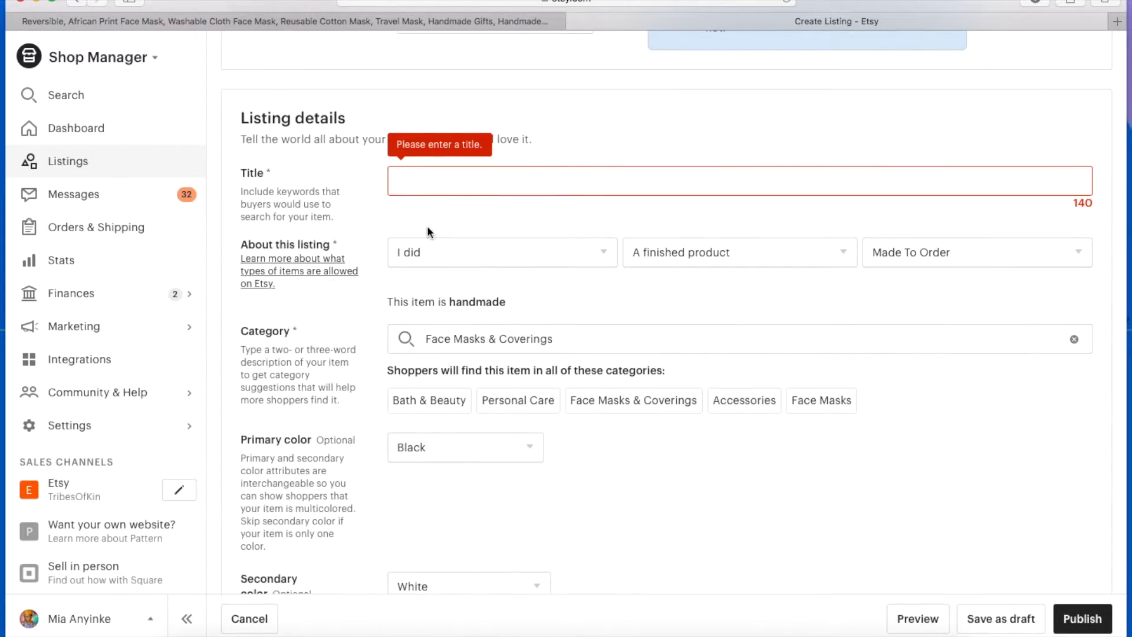
pyautogui.scroll(5, 456, 218)
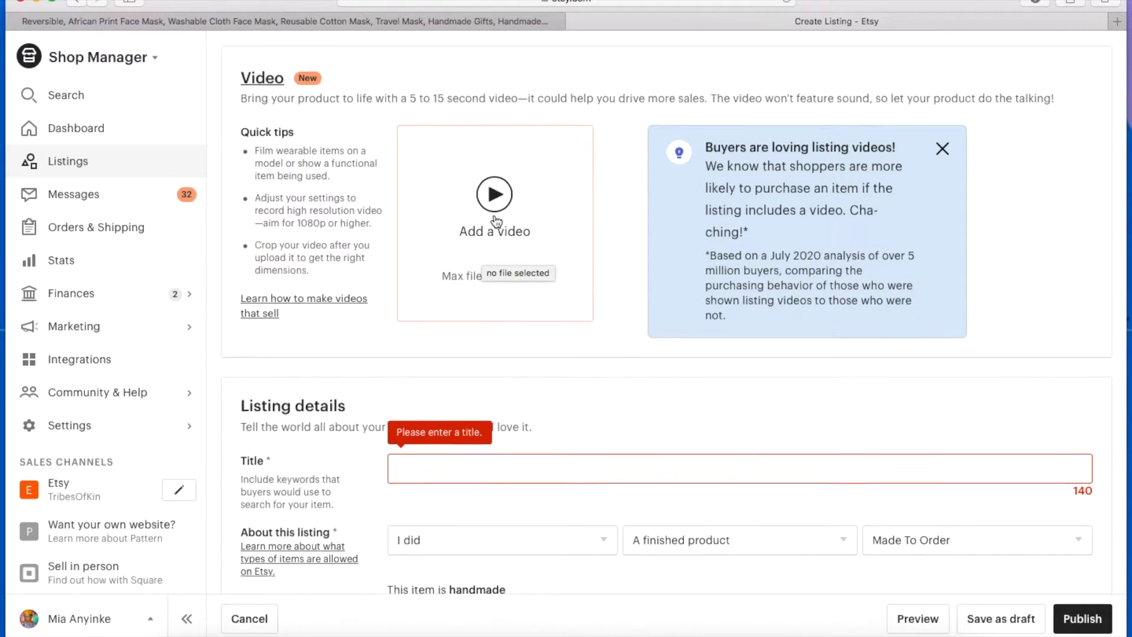
pyautogui.scroll(-2, 497, 222)
pyautogui.scroll(-3, 483, 292)
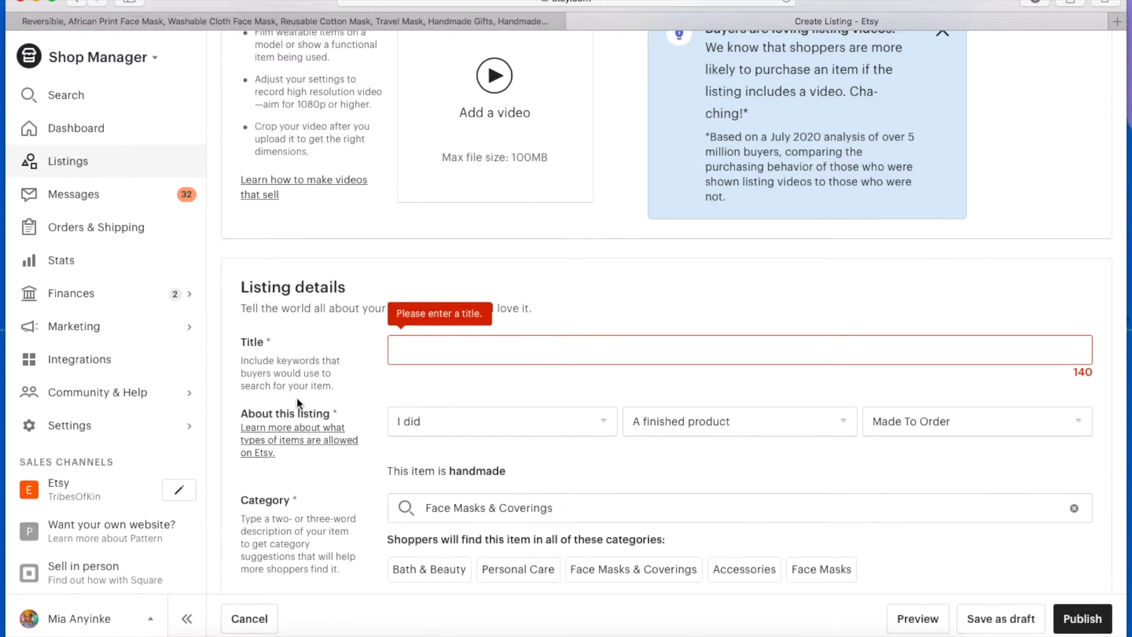
pyautogui.click(711, 250)
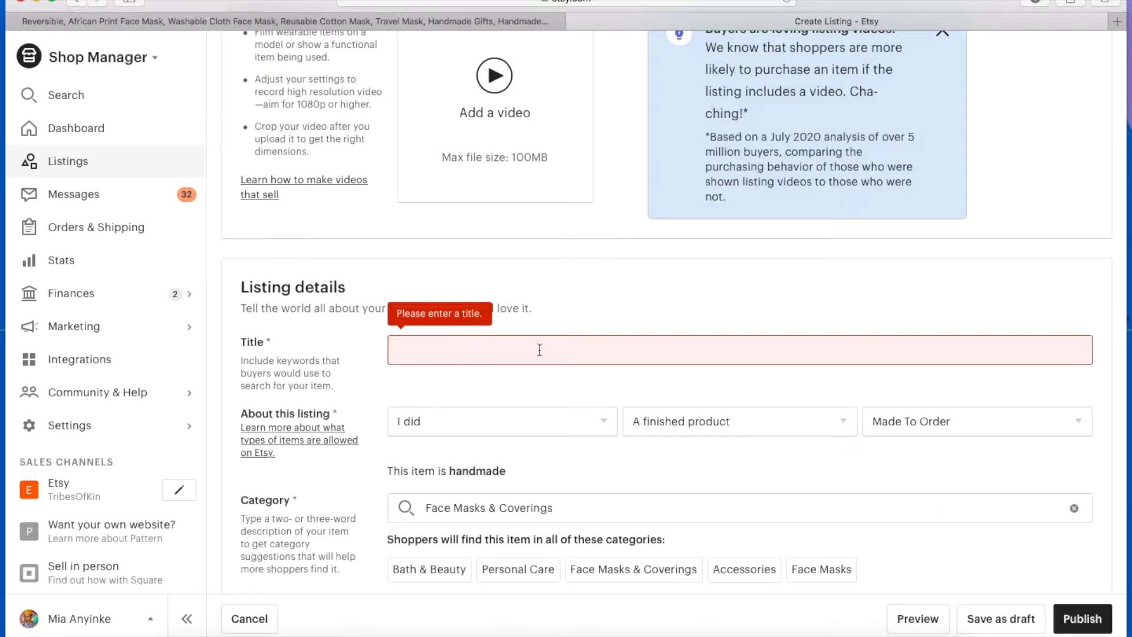
pyautogui.click(512, 352)
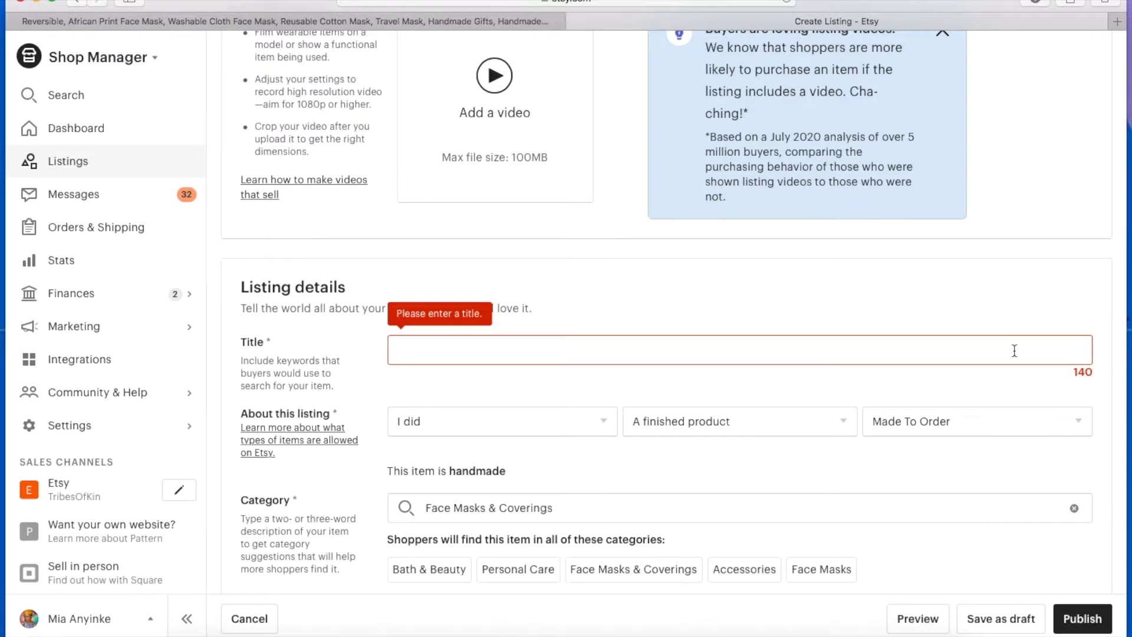
pyautogui.write('Reversible, African Print Face Mask, Washable Cloth Face Mask, Reusable Cotton Mask, Travel Mask, Handmade Gifts, Handmade Face Mask')
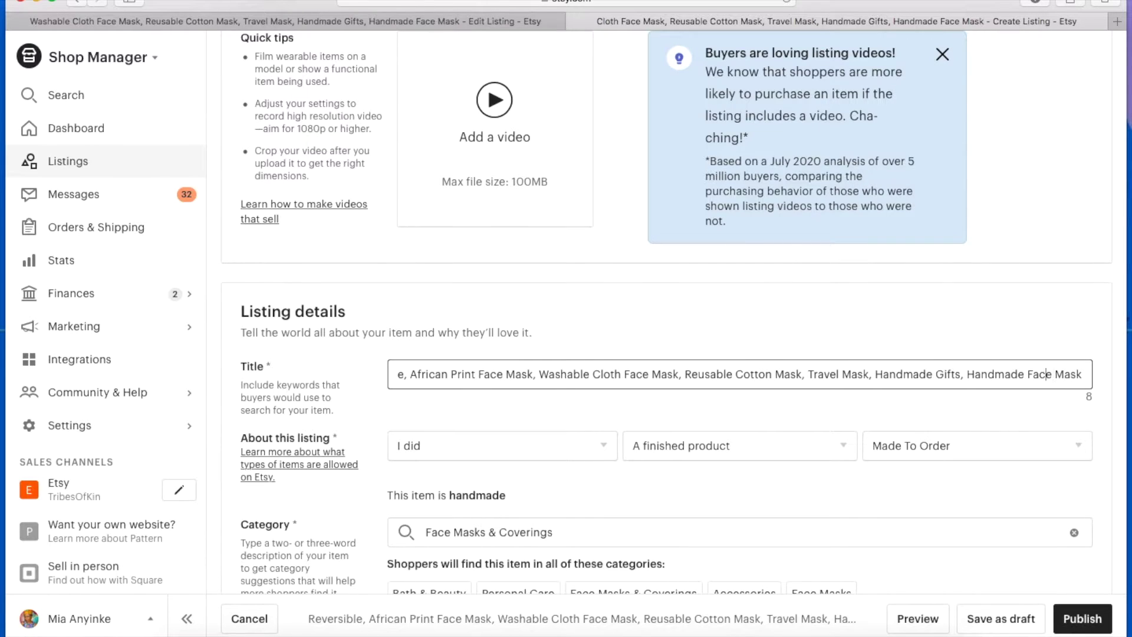
# Read through the keyword phrases in the listing title from beginning to end
pyautogui.click(967, 374)
pyautogui.press('Left')
pyautogui.press('Left')
pyautogui.press('Left')
pyautogui.press('Left')
pyautogui.press('Left')
pyautogui.press('Left')
pyautogui.press('Left')
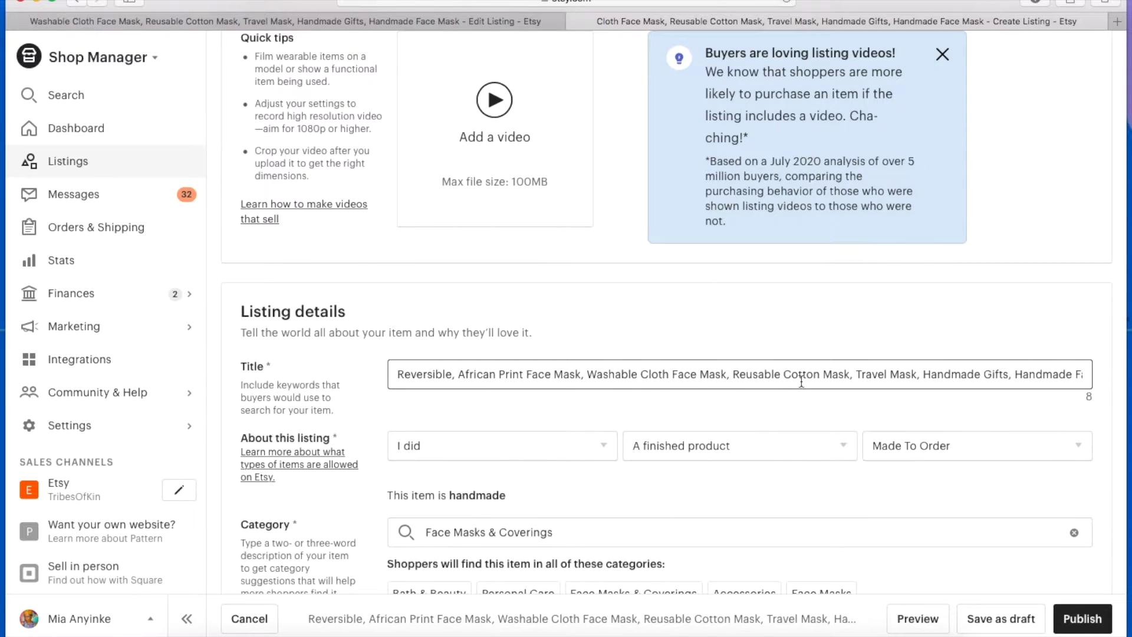
pyautogui.scroll(1, 801, 382)
pyautogui.click(975, 379)
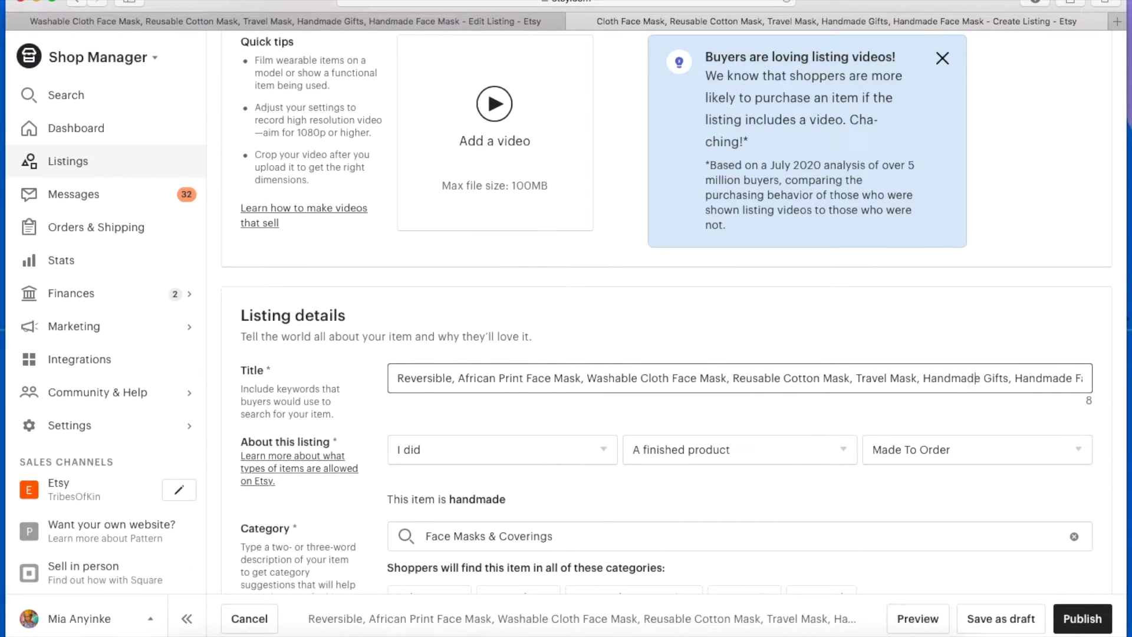
pyautogui.press('Right')
pyautogui.press('Right')
pyautogui.press('Right')
pyautogui.press('Right')
pyautogui.press('Right')
pyautogui.press('Right')
pyautogui.press('Right')
pyautogui.press('Right')
pyautogui.press('Right')
pyautogui.press('Right')
# Examine the maker, product type and production date options for the listing, keeping I did, A finished product and Made To Order
pyautogui.scroll(-4, 696, 408)
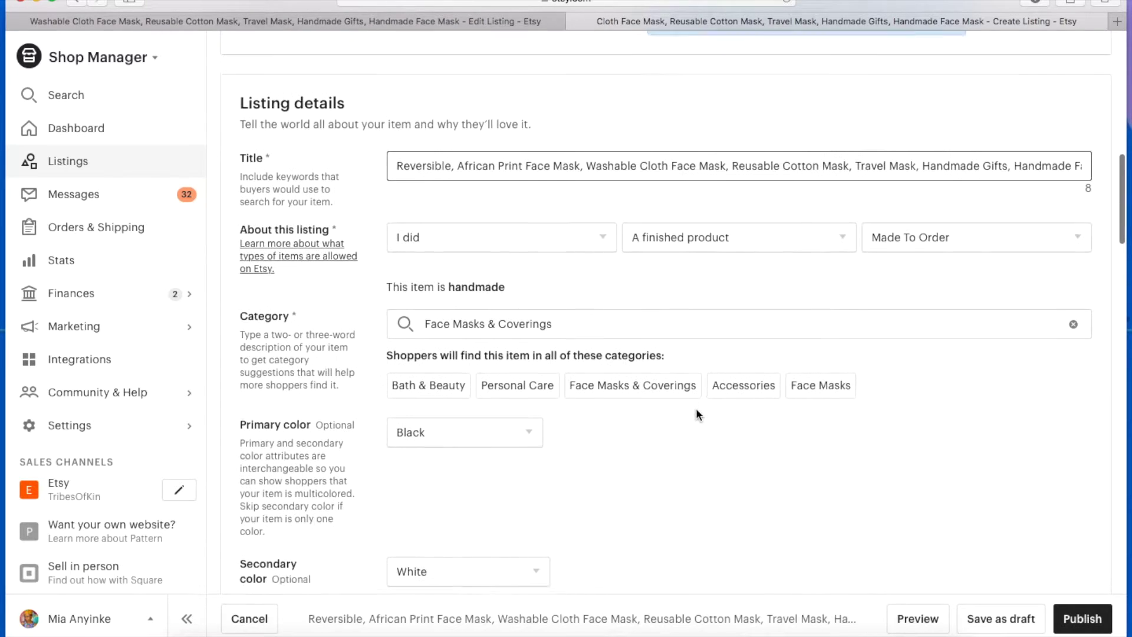
pyautogui.click(546, 228)
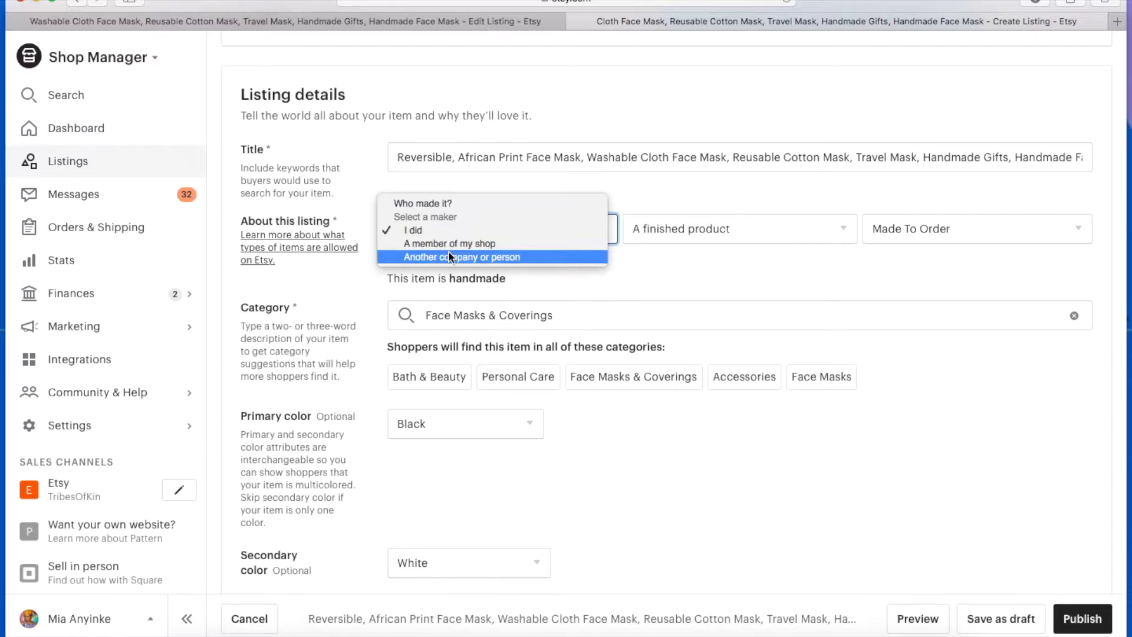
pyautogui.click(687, 227)
pyautogui.click(687, 227)
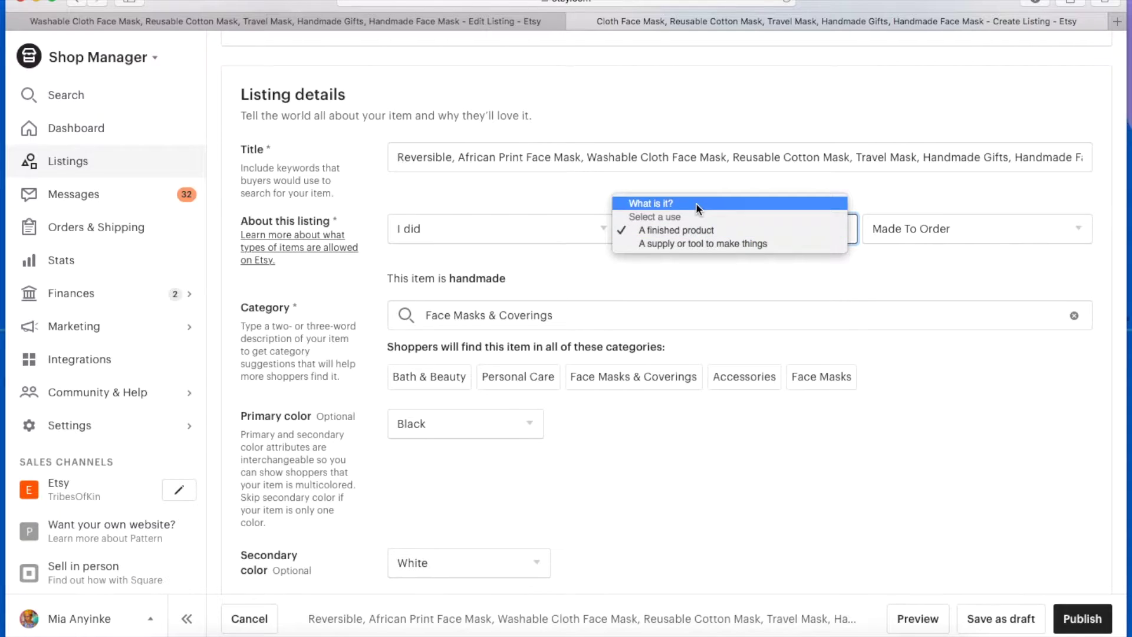
pyautogui.click(962, 242)
pyautogui.click(960, 236)
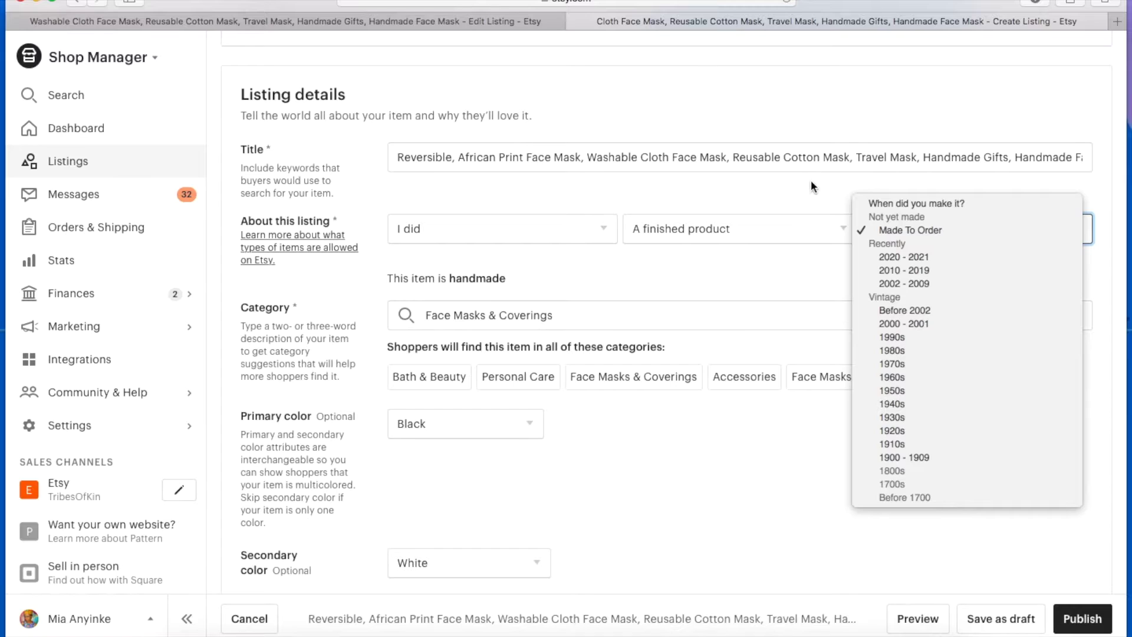
pyautogui.click(744, 196)
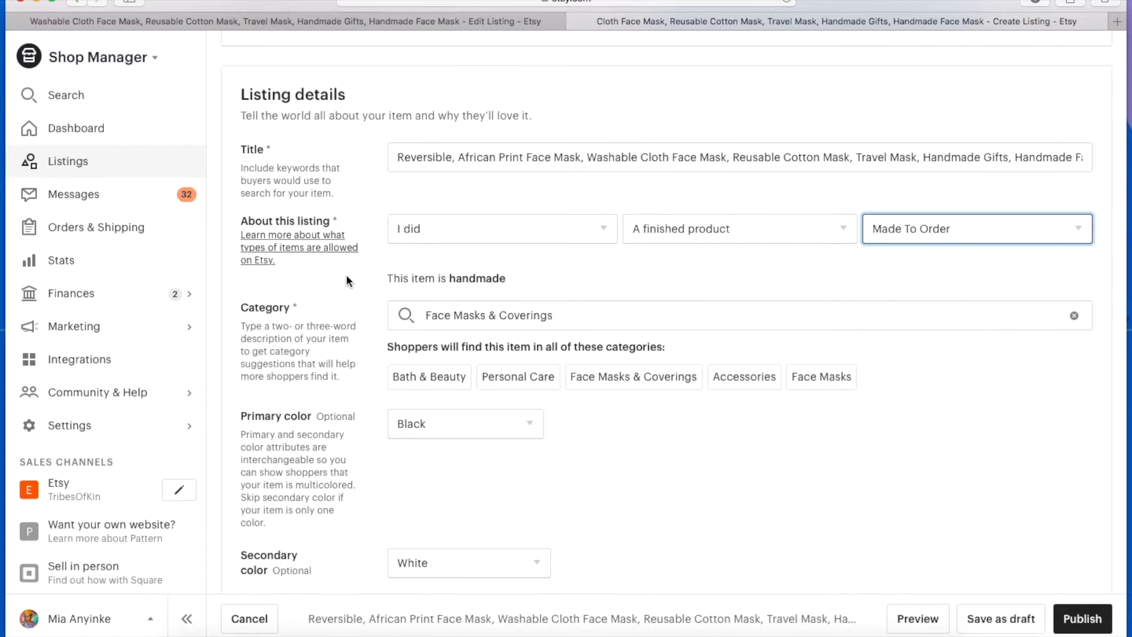
# Clear the category, search for "face mask" and choose Face Masks & Coverings under Bath & Beauty, Personal Care
pyautogui.click(593, 319)
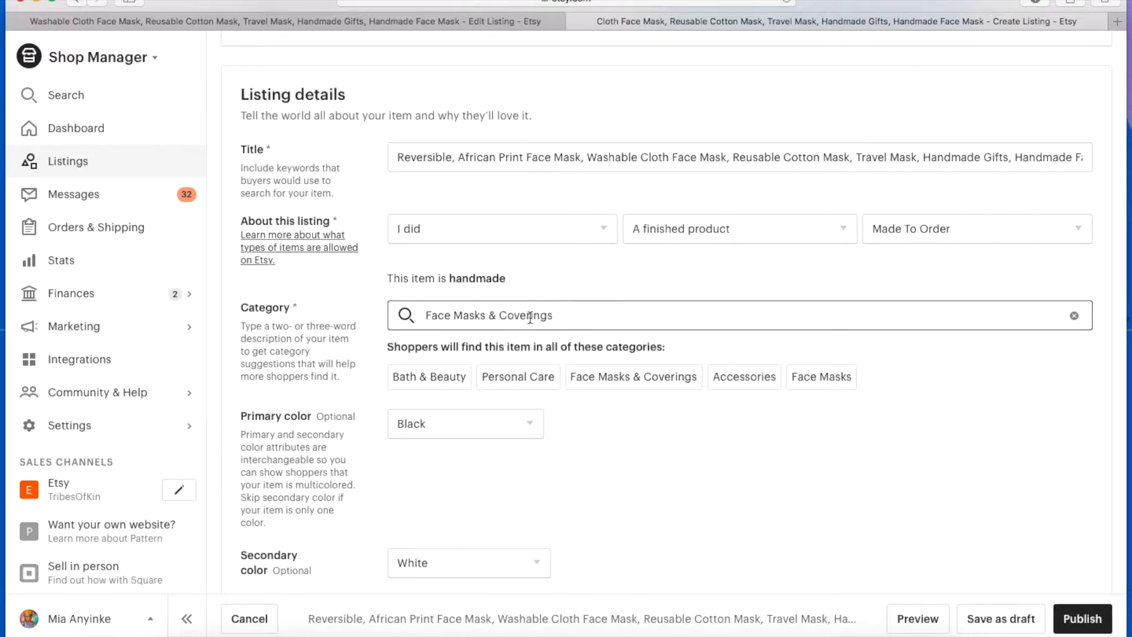
pyautogui.moveTo(569, 316); pyautogui.dragTo(378, 314)
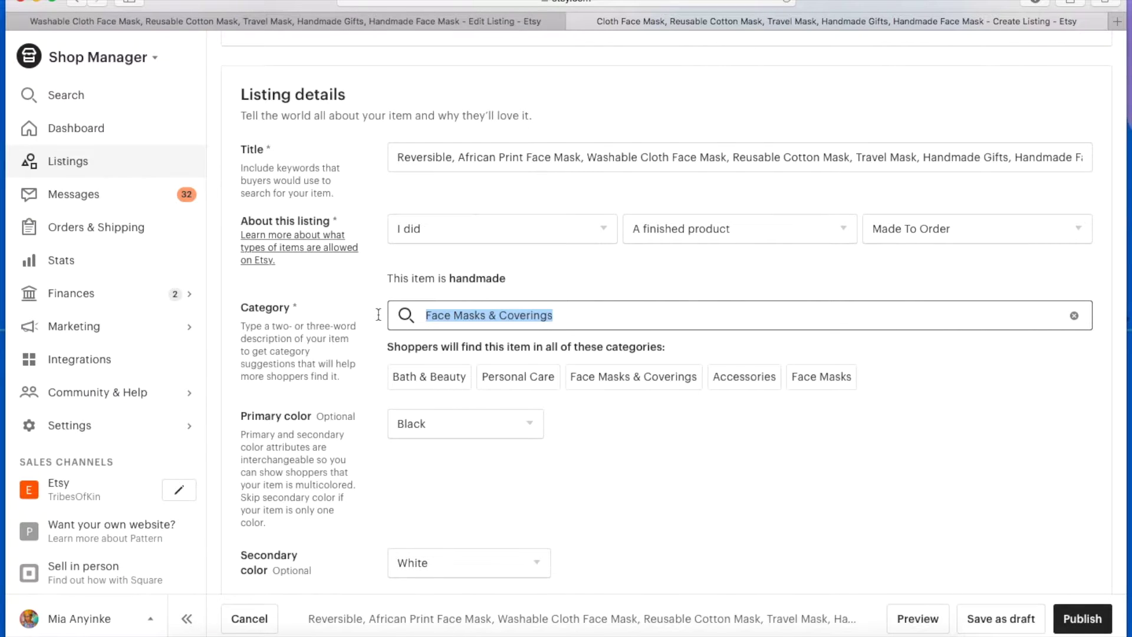
pyautogui.press('BackSpace')
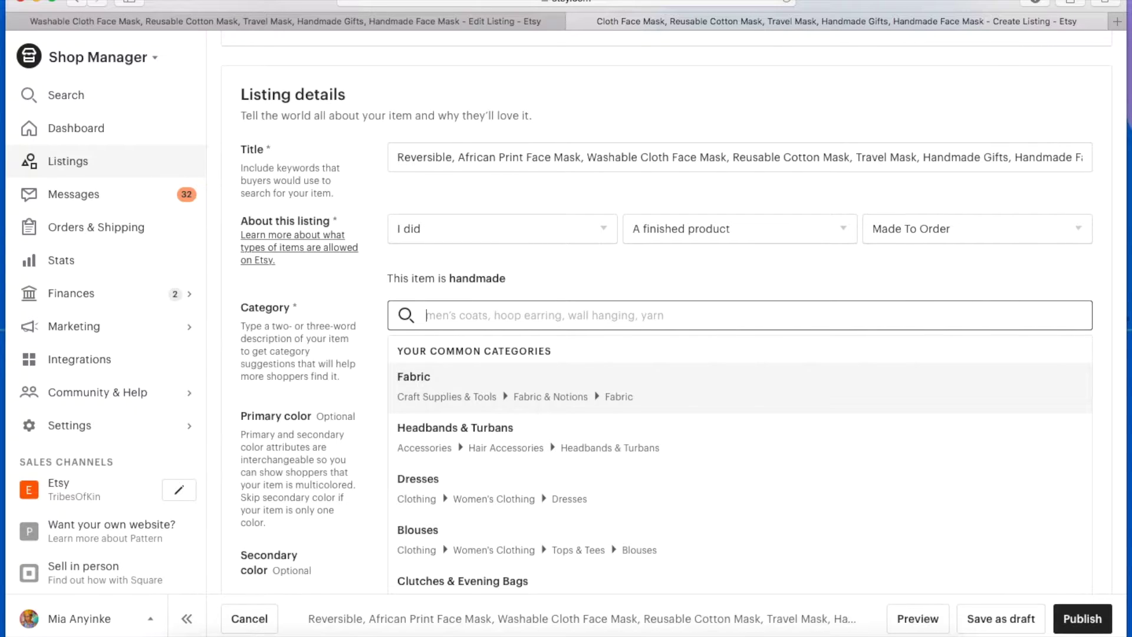
pyautogui.write('face ma')
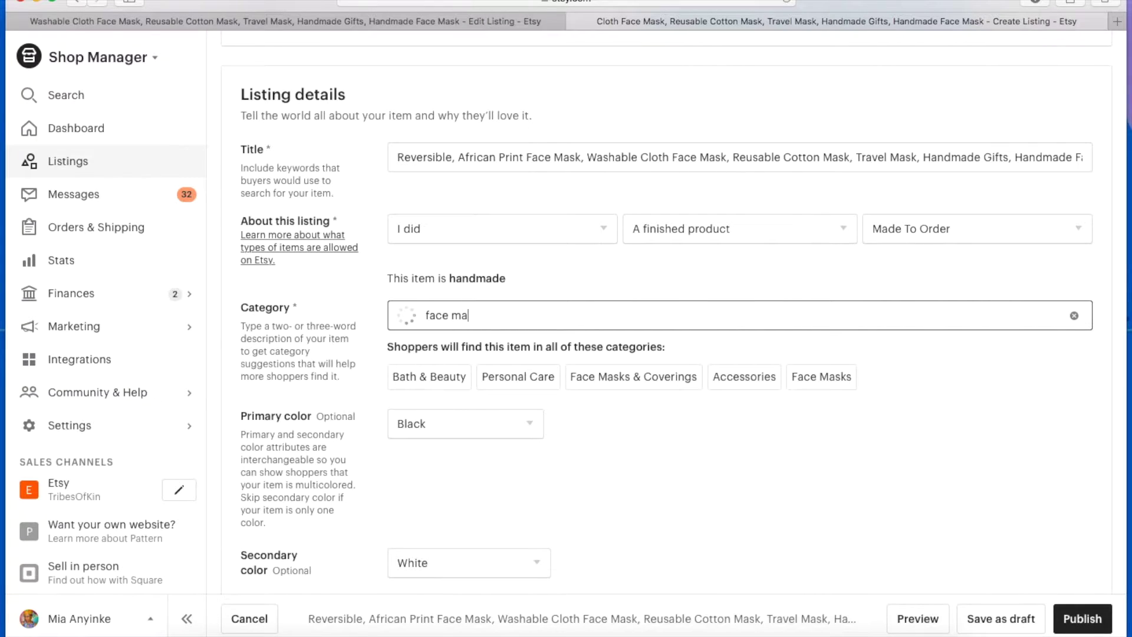
pyautogui.write('sk')
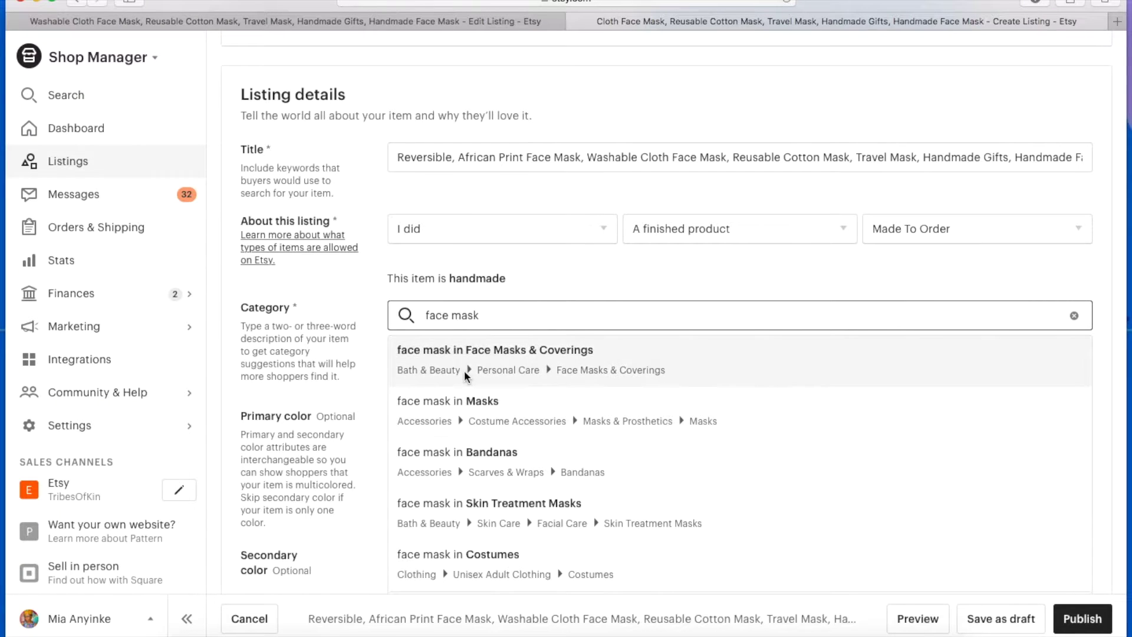
pyautogui.scroll(-1, 465, 501)
pyautogui.scroll(-2, 465, 498)
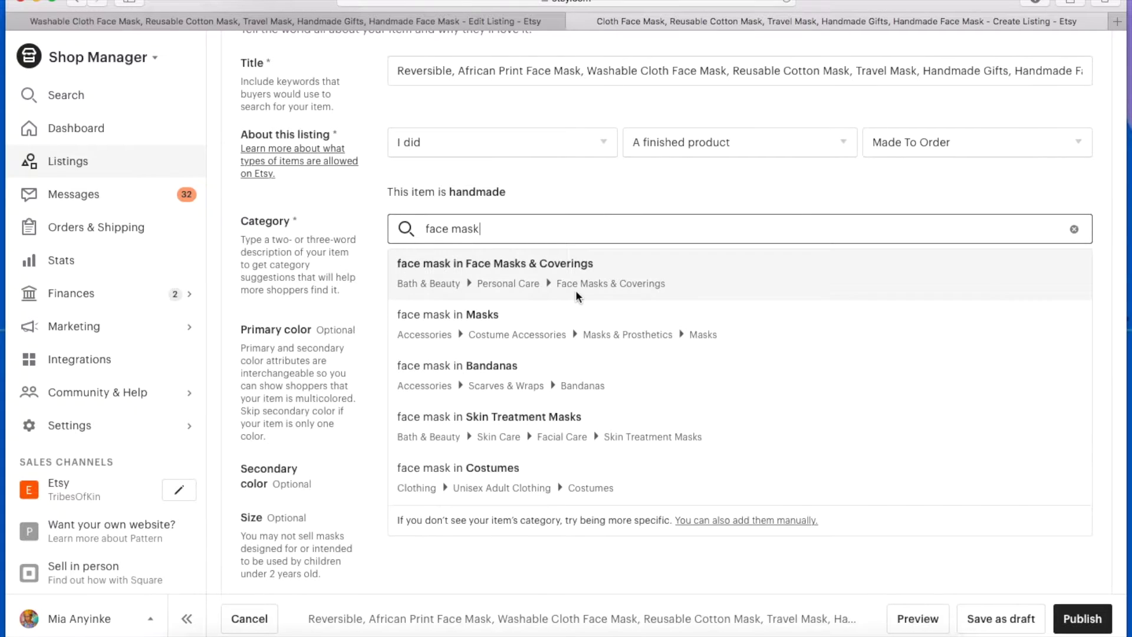
pyautogui.scroll(2, 561, 290)
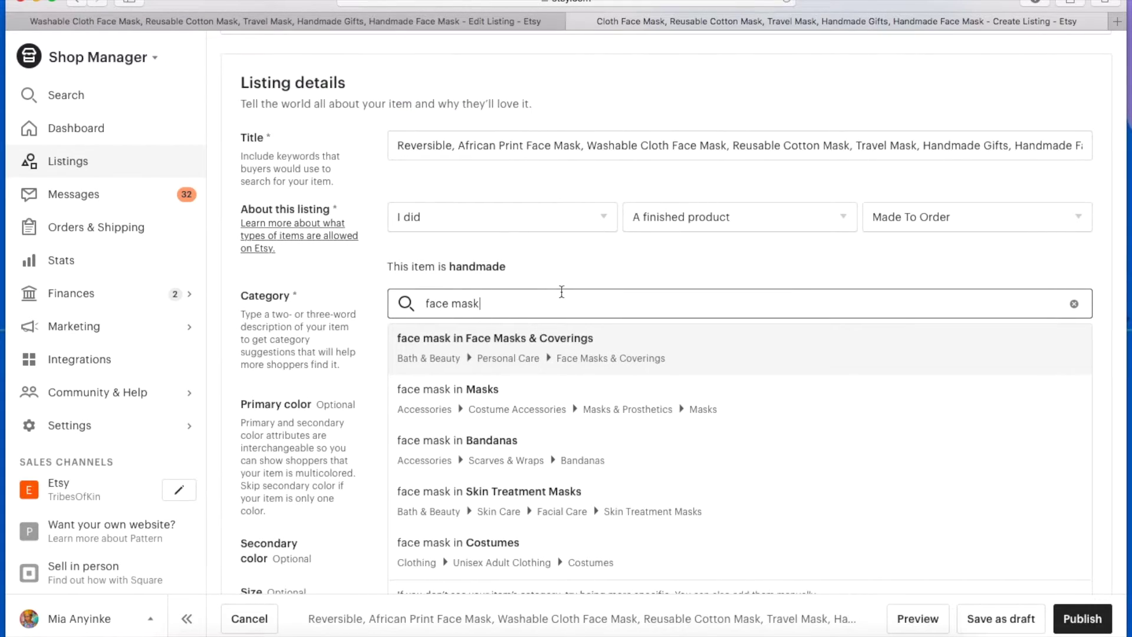
pyautogui.click(468, 338)
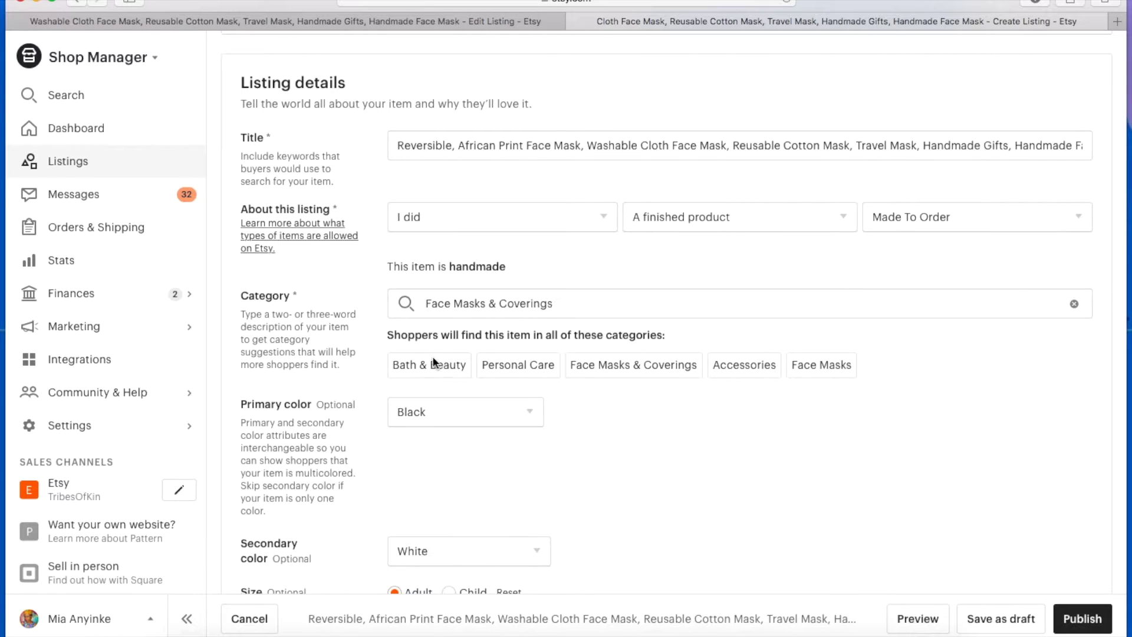
# Keep Black as the primary color and set the secondary color to "I offer more than one"
pyautogui.scroll(-5, 464, 413)
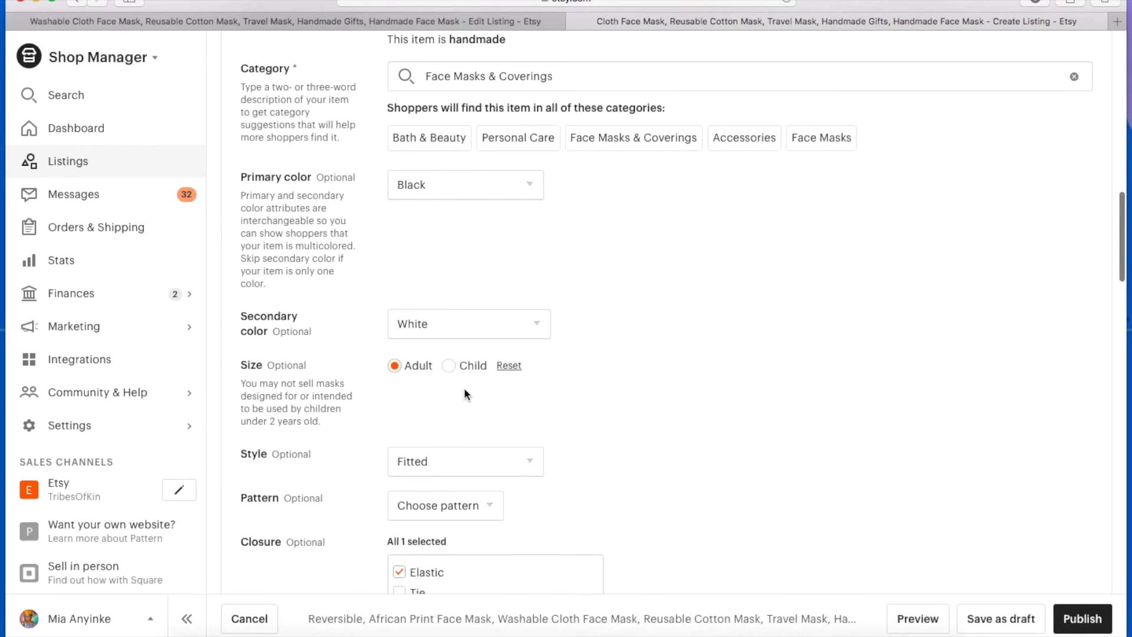
pyautogui.click(484, 188)
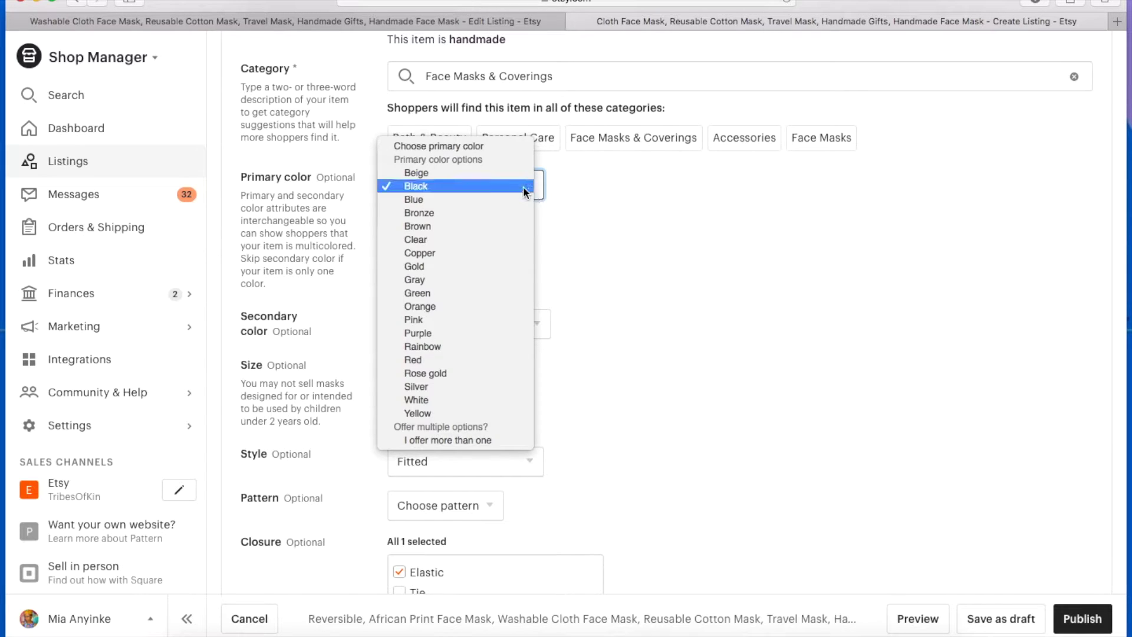
pyautogui.click(507, 185)
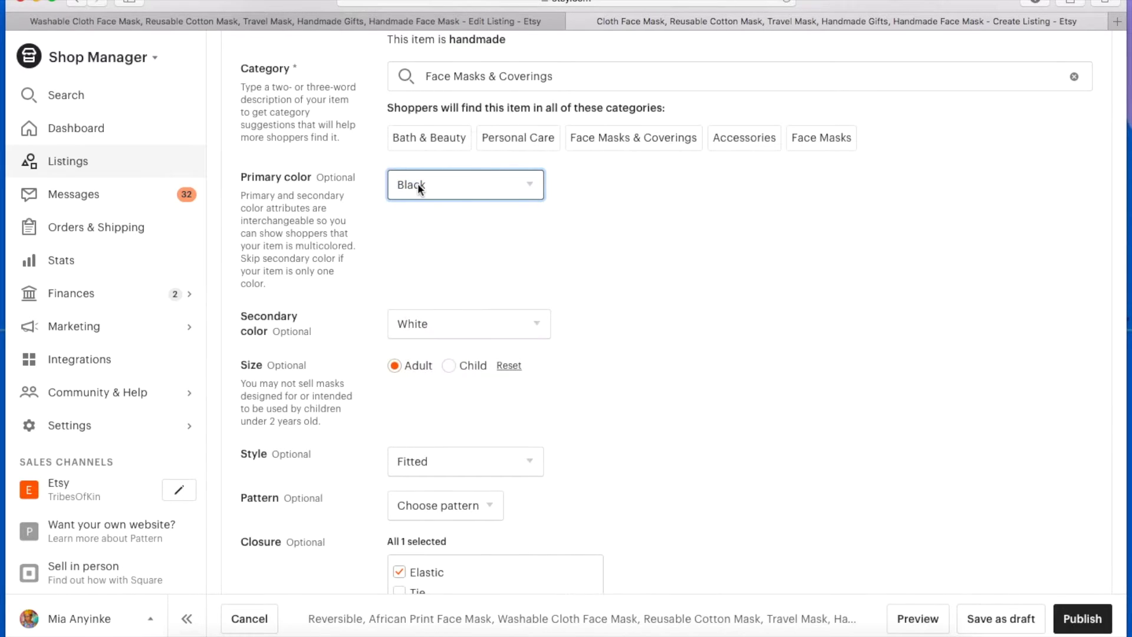
pyautogui.click(450, 319)
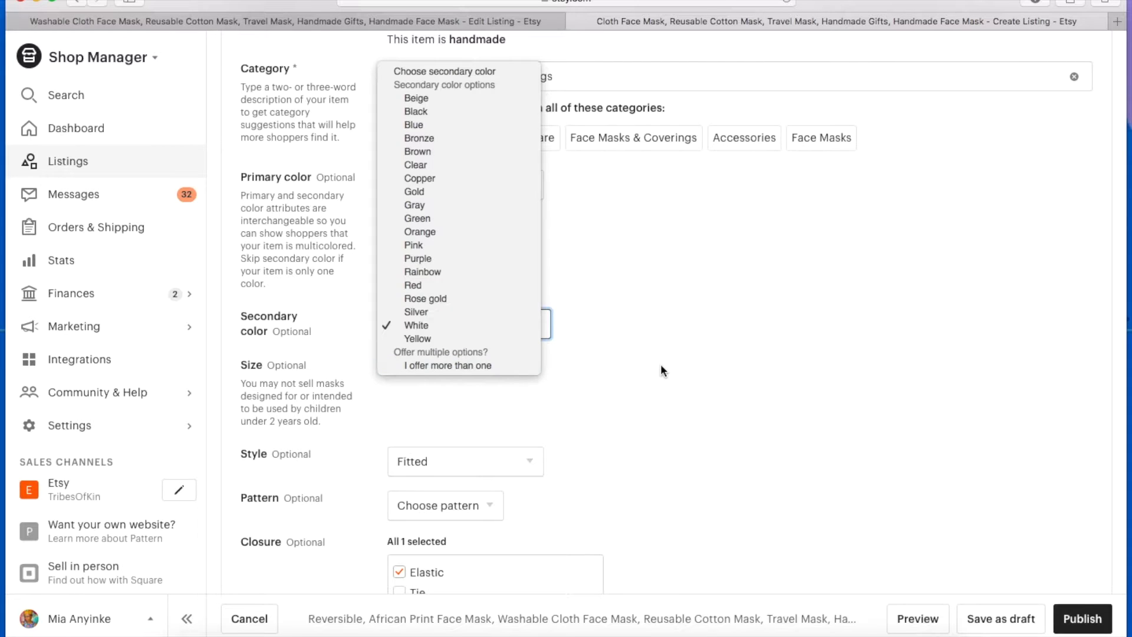
pyautogui.click(476, 364)
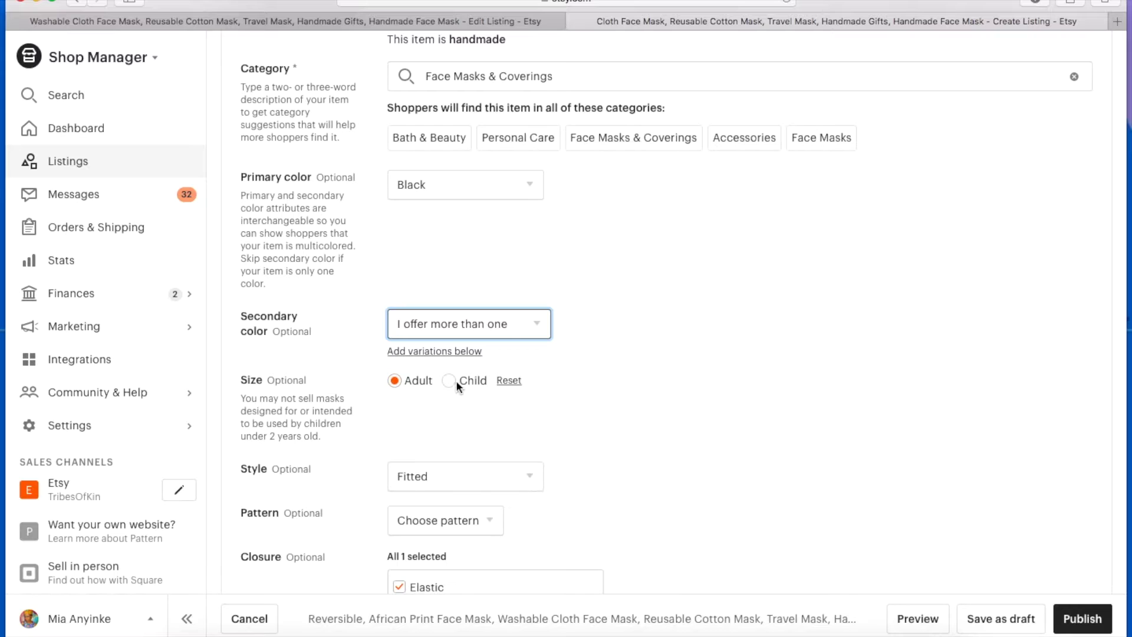
pyautogui.click(447, 352)
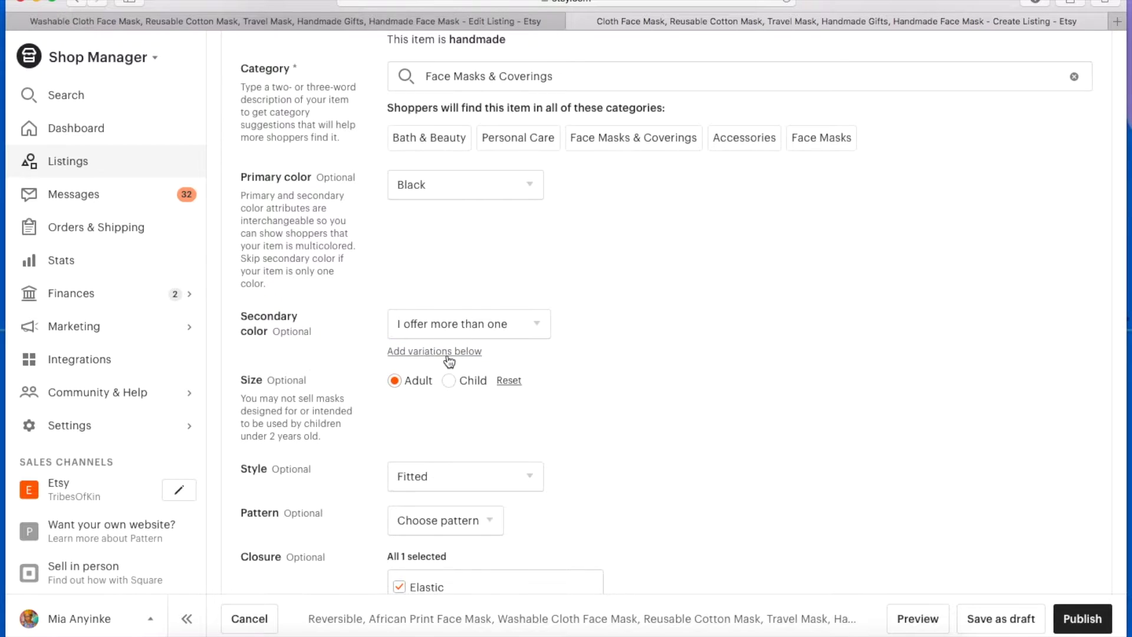
pyautogui.scroll(-4, 419, 339)
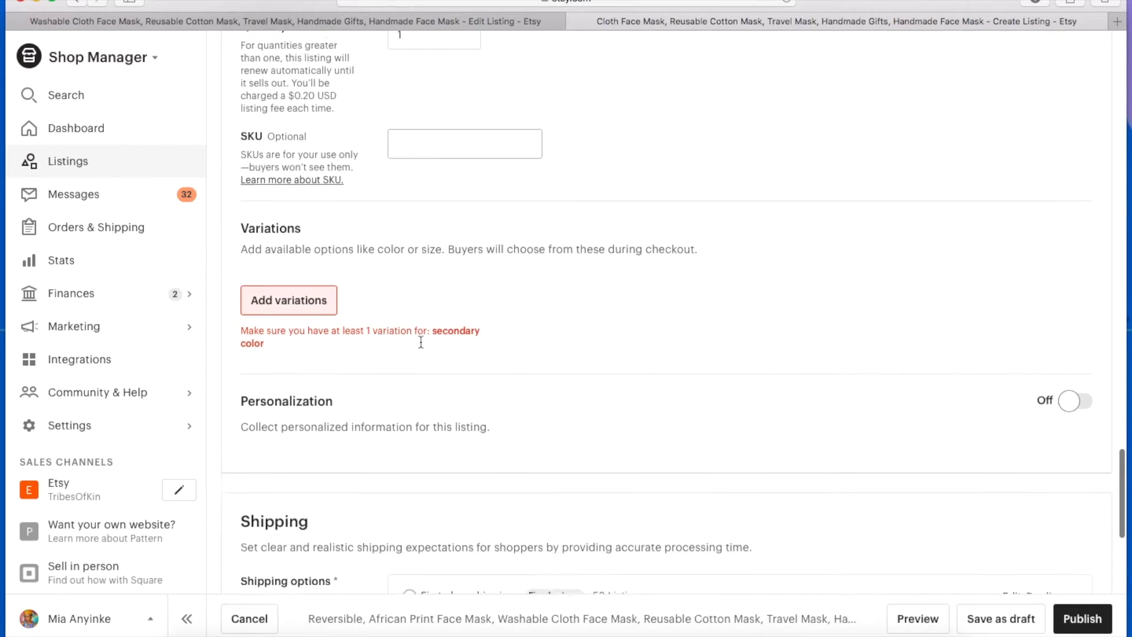
pyautogui.click(304, 292)
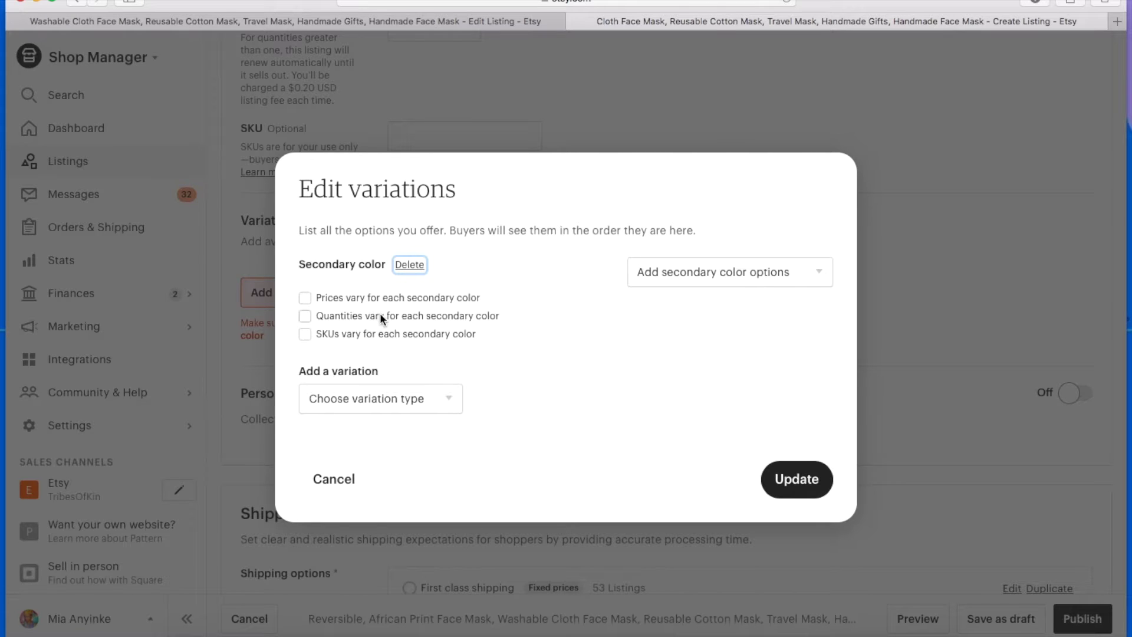
pyautogui.click(708, 271)
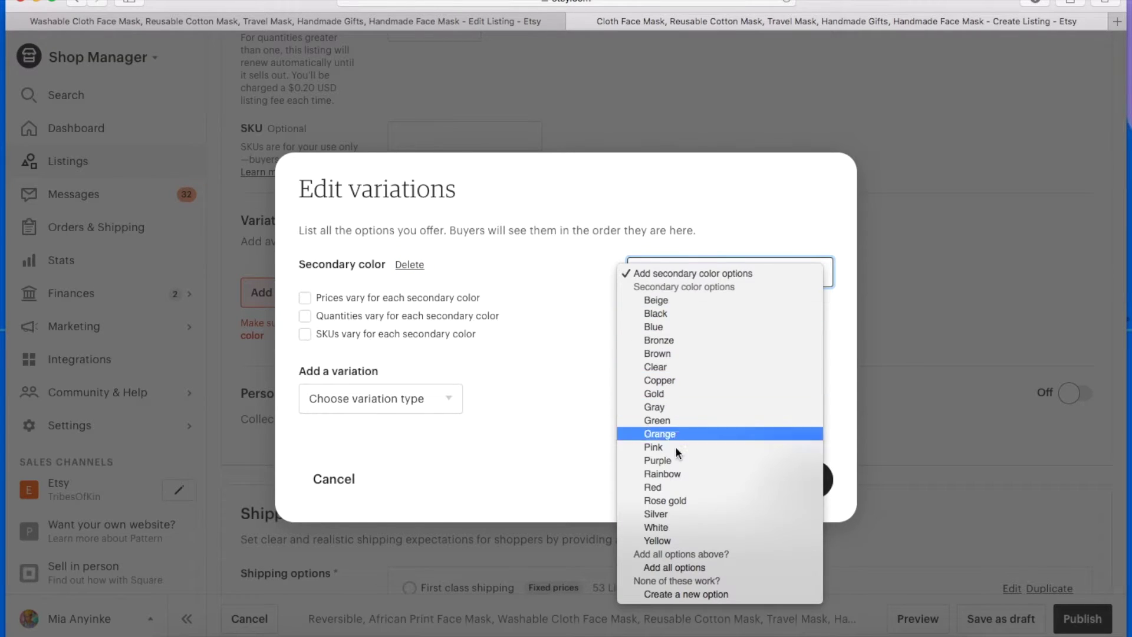
pyautogui.click(676, 595)
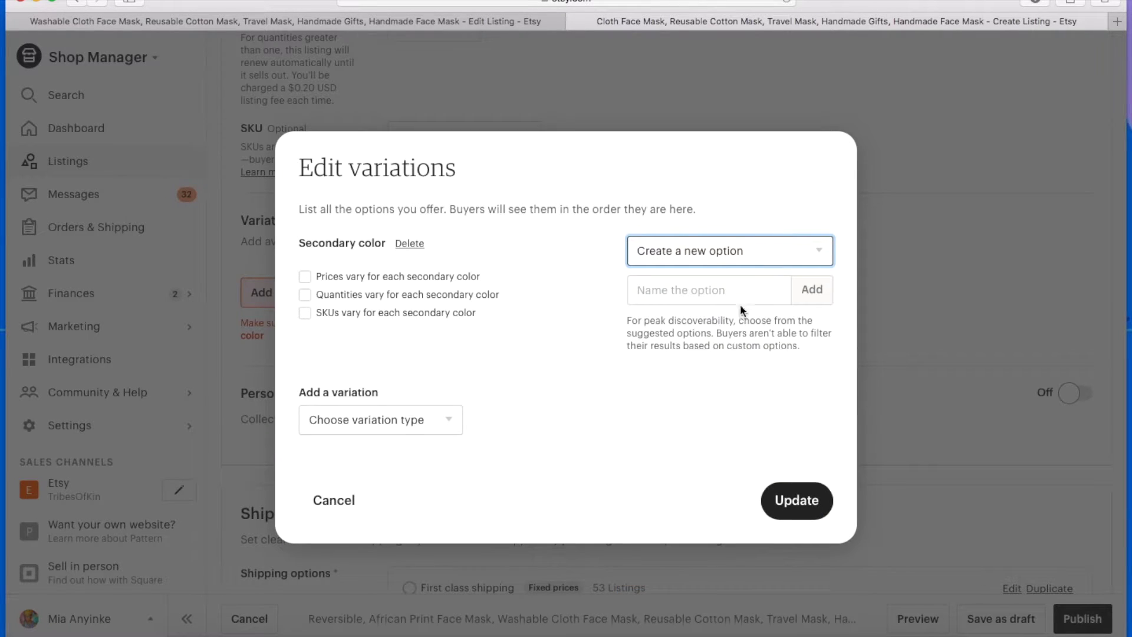
pyautogui.click(696, 288)
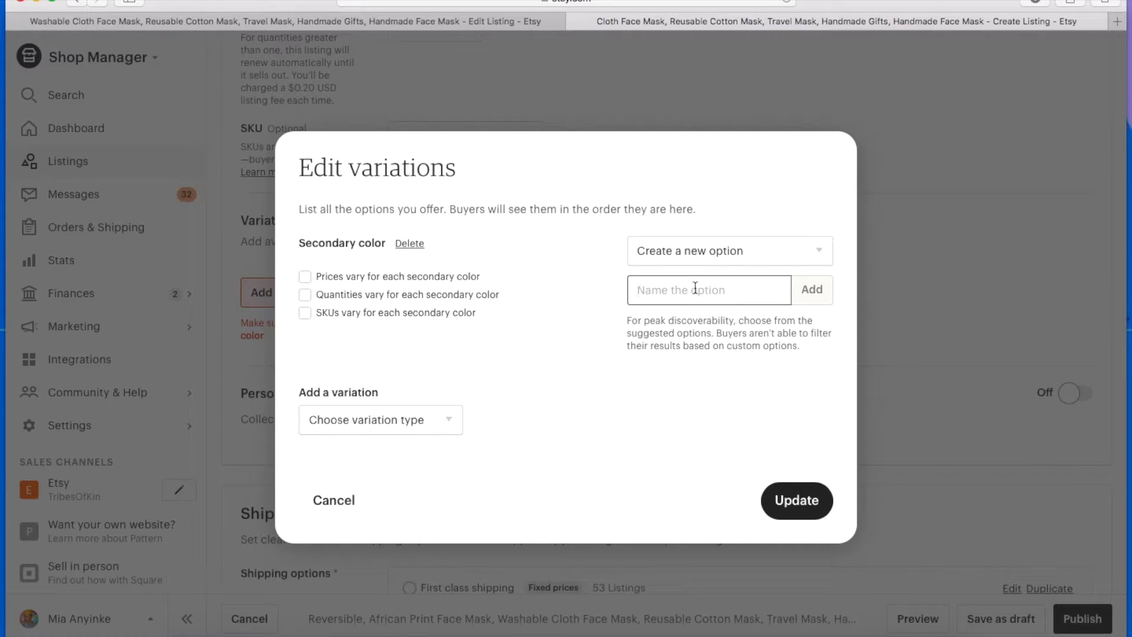
pyautogui.click(335, 503)
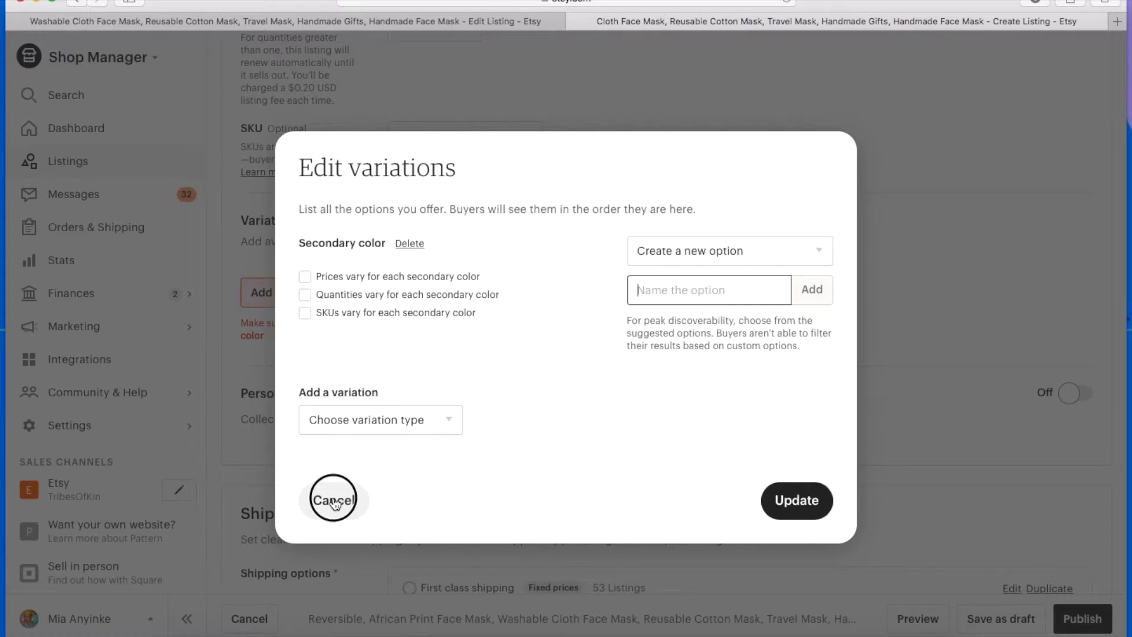
pyautogui.scroll(-3, 437, 411)
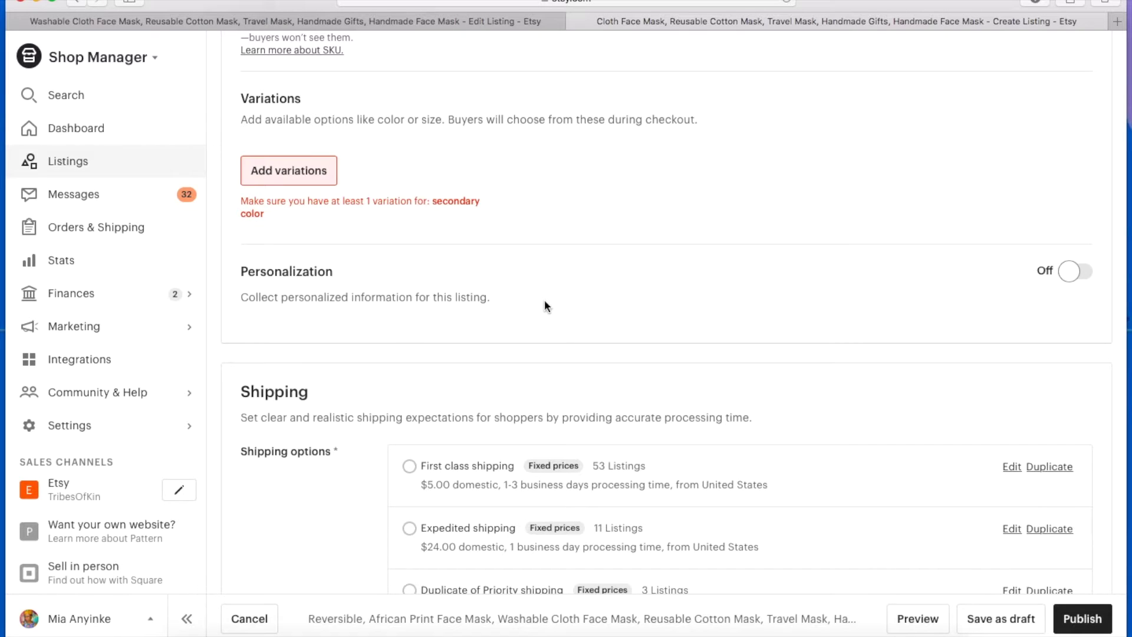
# Examine the personalization settings, including the buyer instructions and buyer preview, leaving personalization turned off
pyautogui.click(1079, 272)
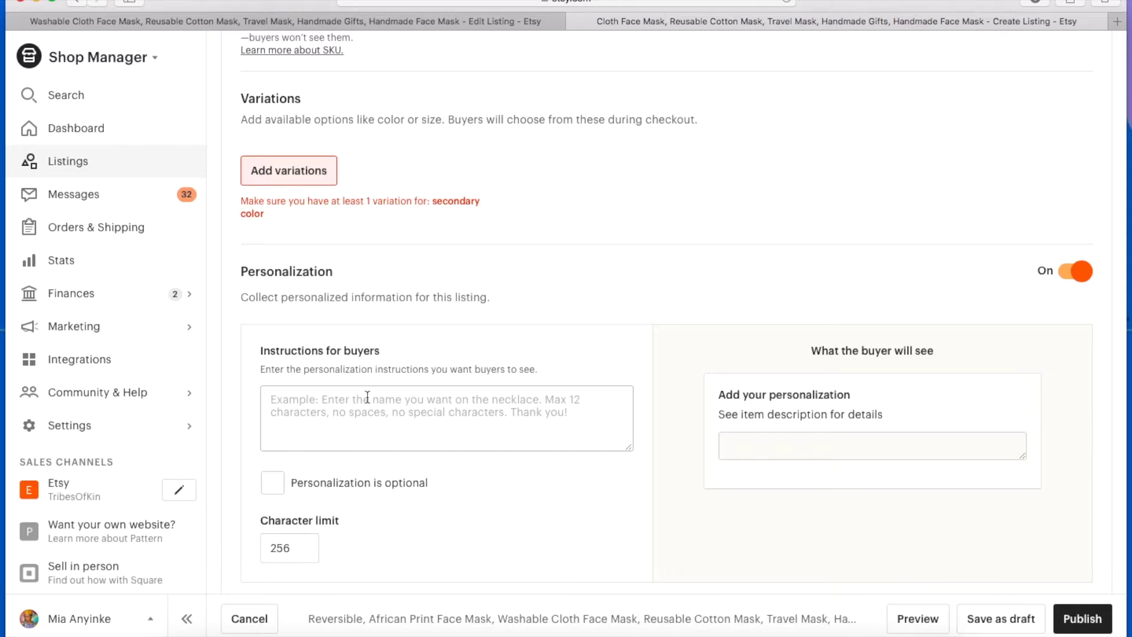
pyautogui.click(303, 408)
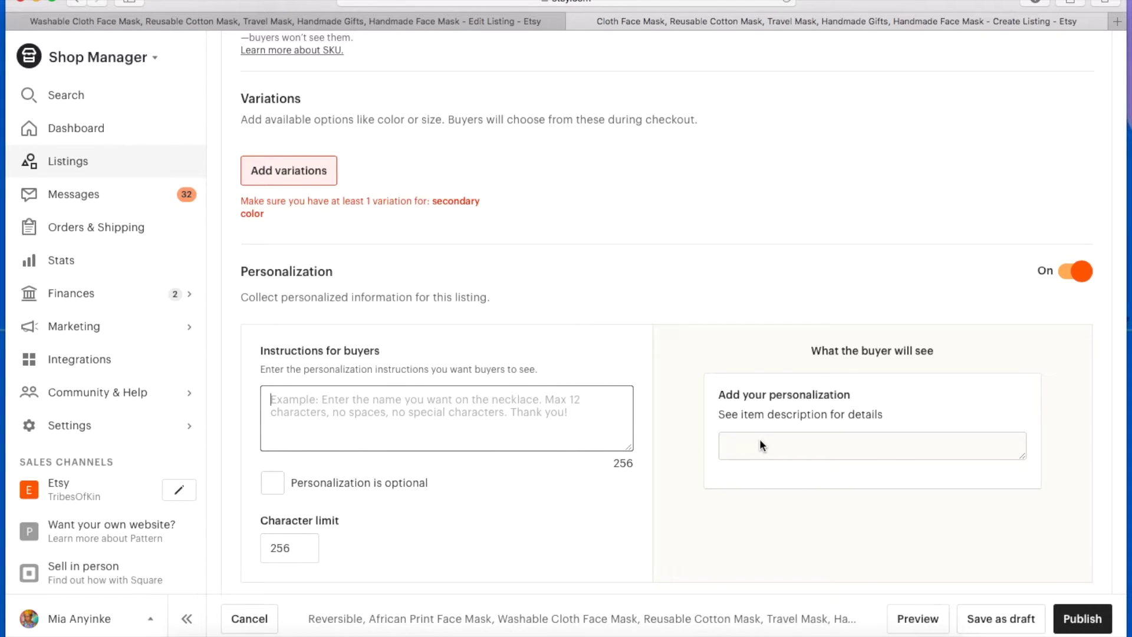
pyautogui.click(745, 444)
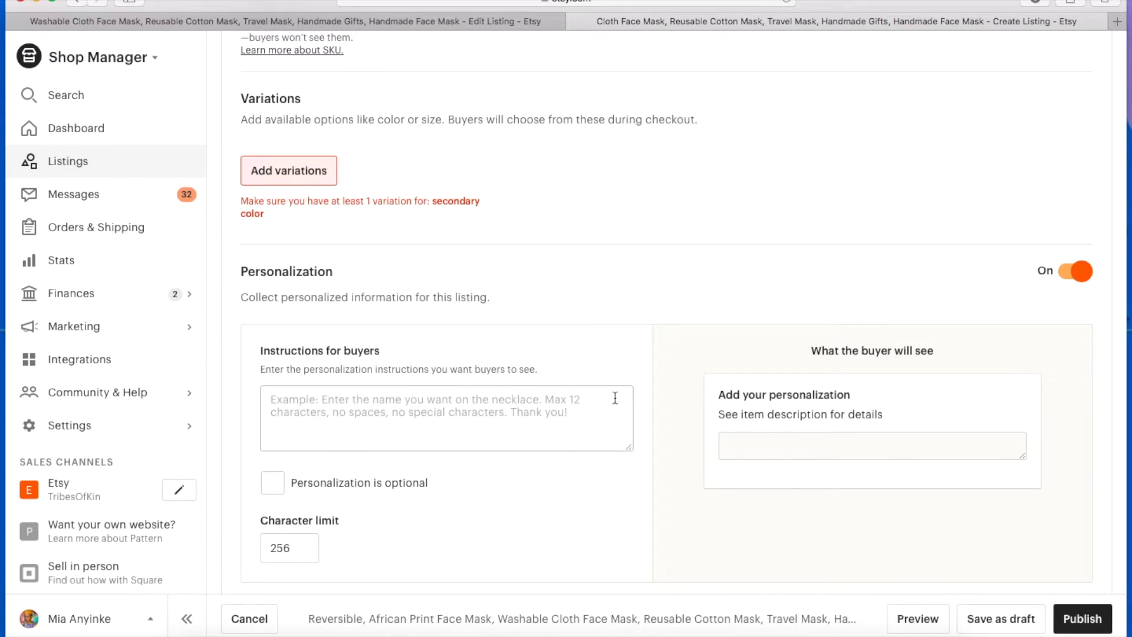
pyautogui.scroll(-4, 398, 457)
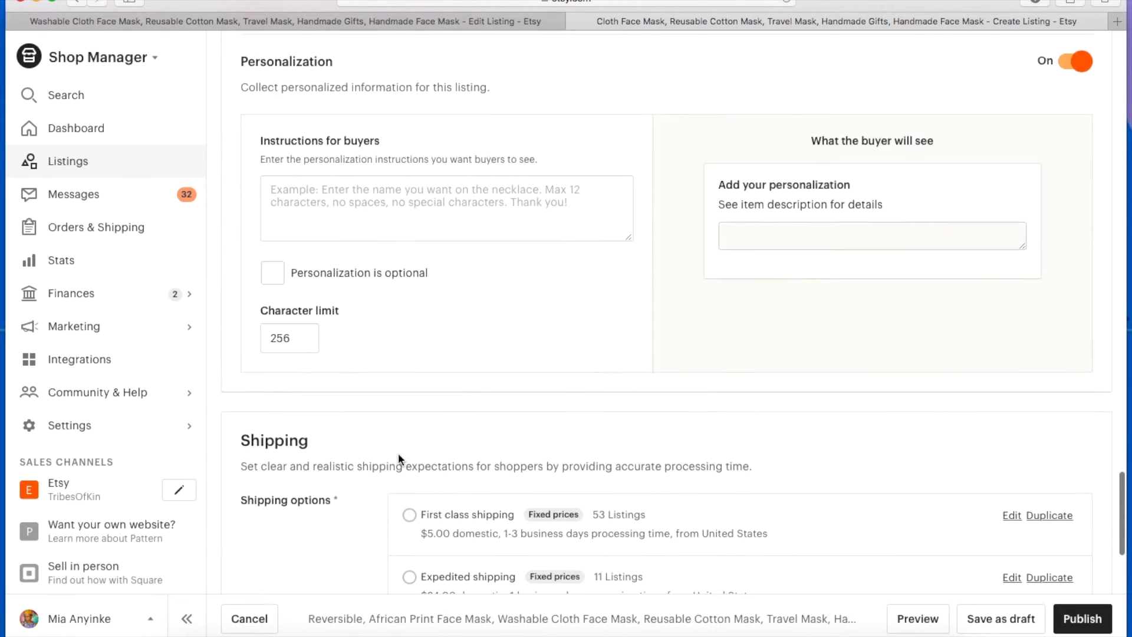
pyautogui.click(1072, 61)
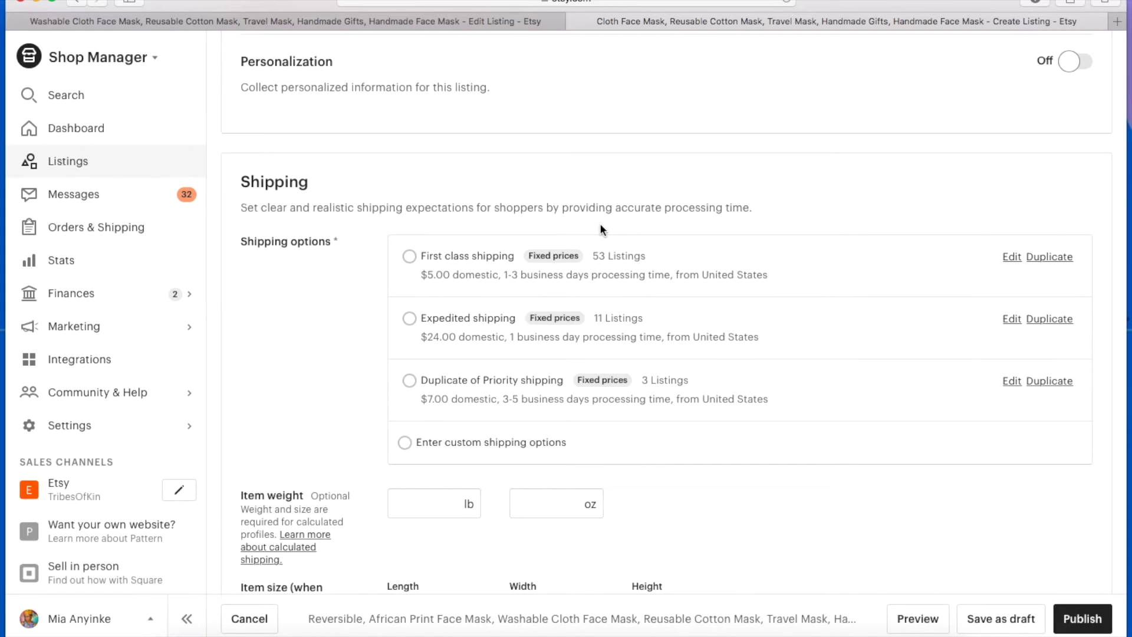
# Review the mask's attributes, keeping the Fitted style and looking over the pattern options without choosing one
pyautogui.scroll(20, 599, 223)
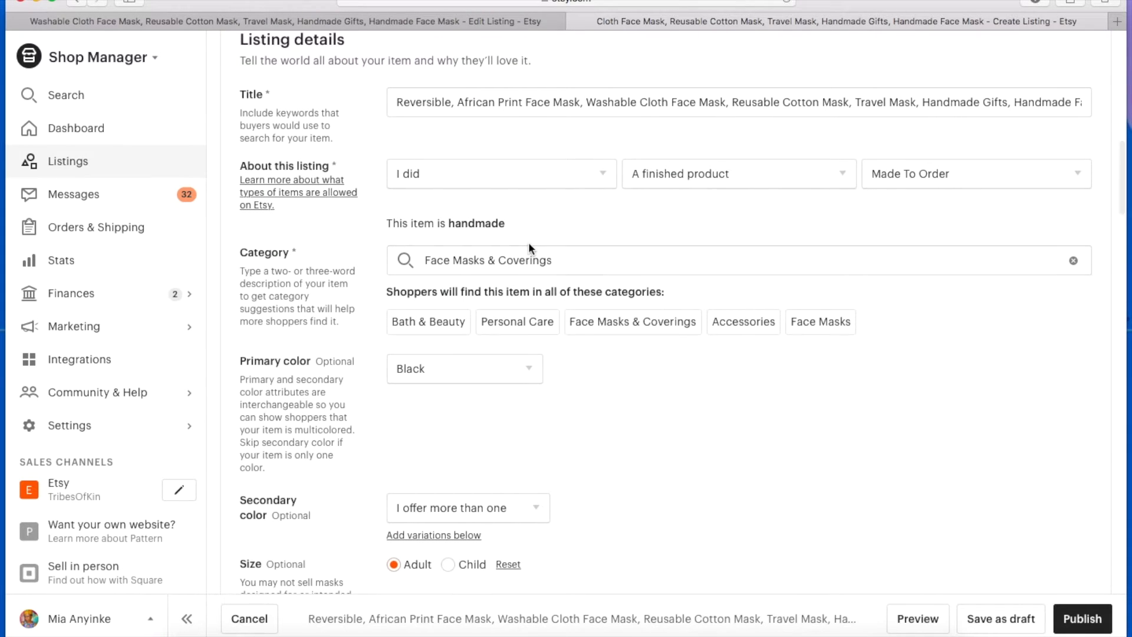
pyautogui.scroll(-1, 528, 242)
pyautogui.scroll(-5, 469, 363)
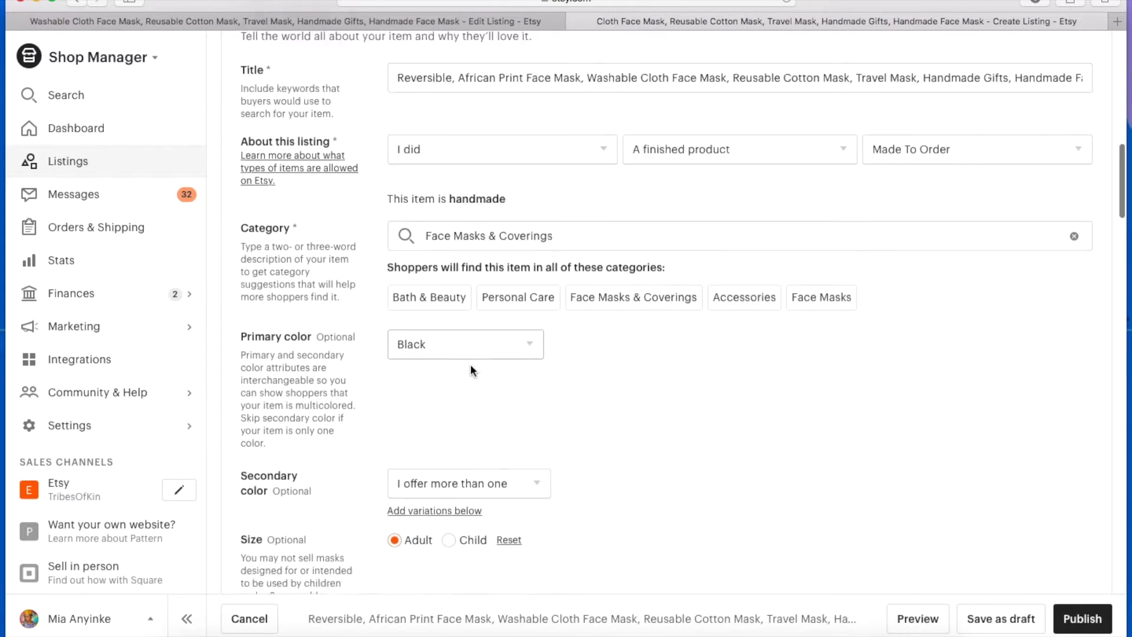
pyautogui.scroll(-4, 459, 277)
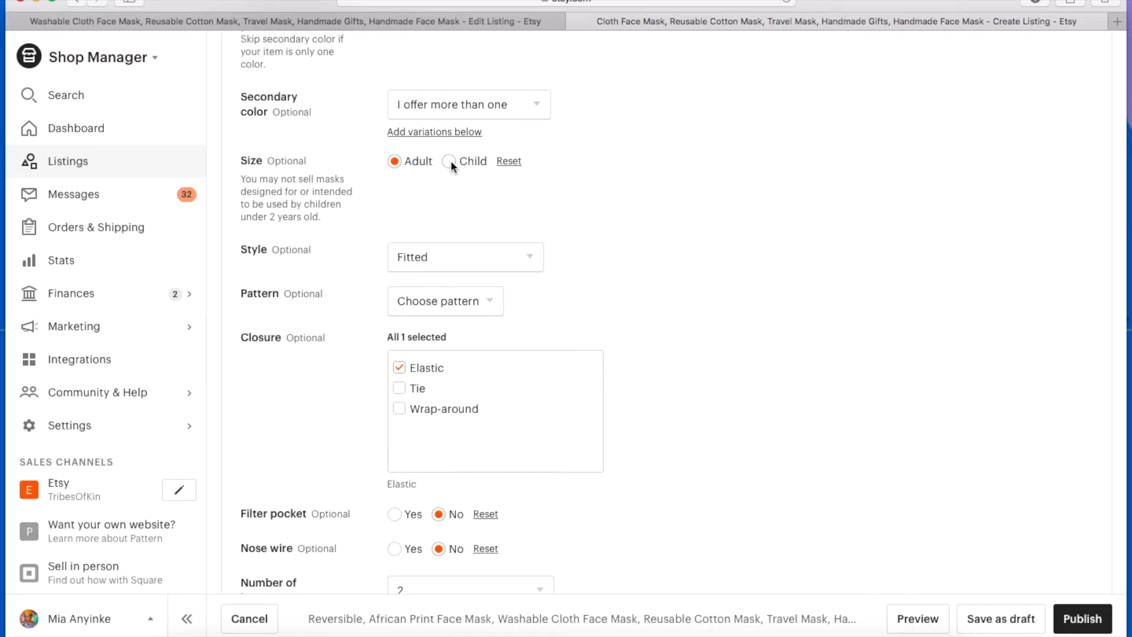
pyautogui.click(438, 257)
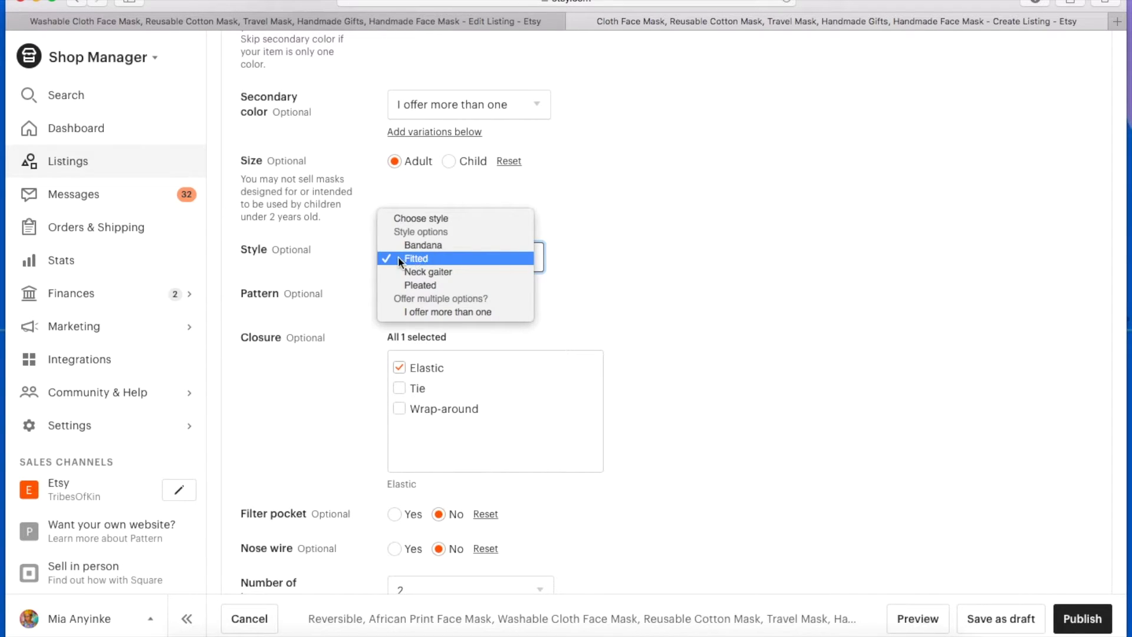
pyautogui.click(394, 258)
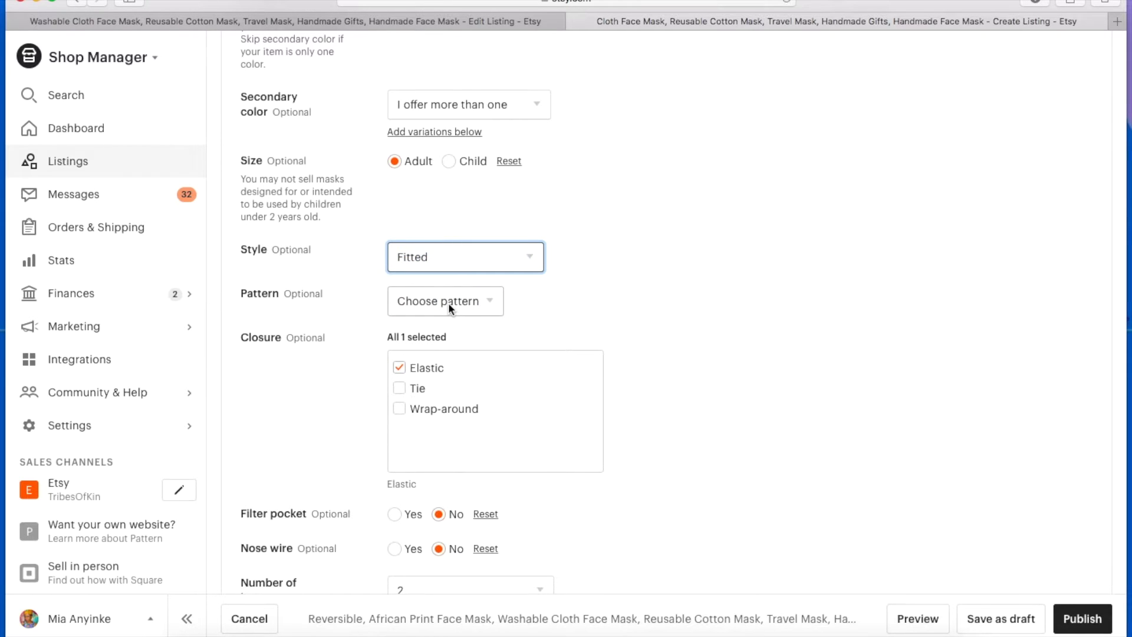
pyautogui.click(433, 302)
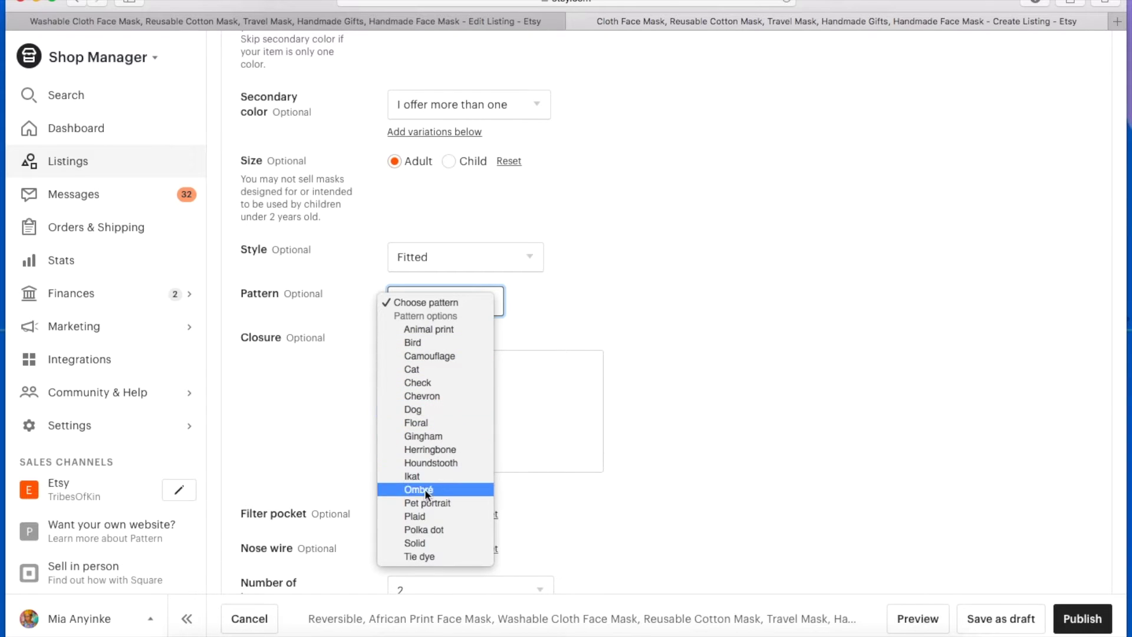
pyautogui.click(679, 298)
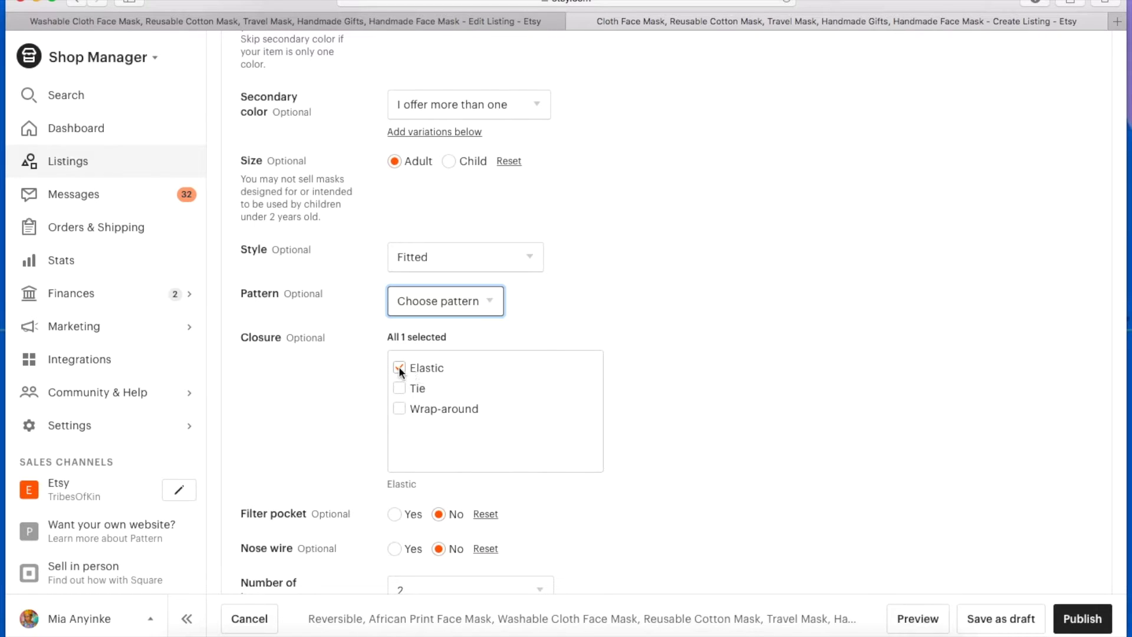
# Review the closure, filter pocket, nose wire, layers and renewal settings, and compare the Digital listing type while keeping Physical
pyautogui.scroll(-5, 439, 399)
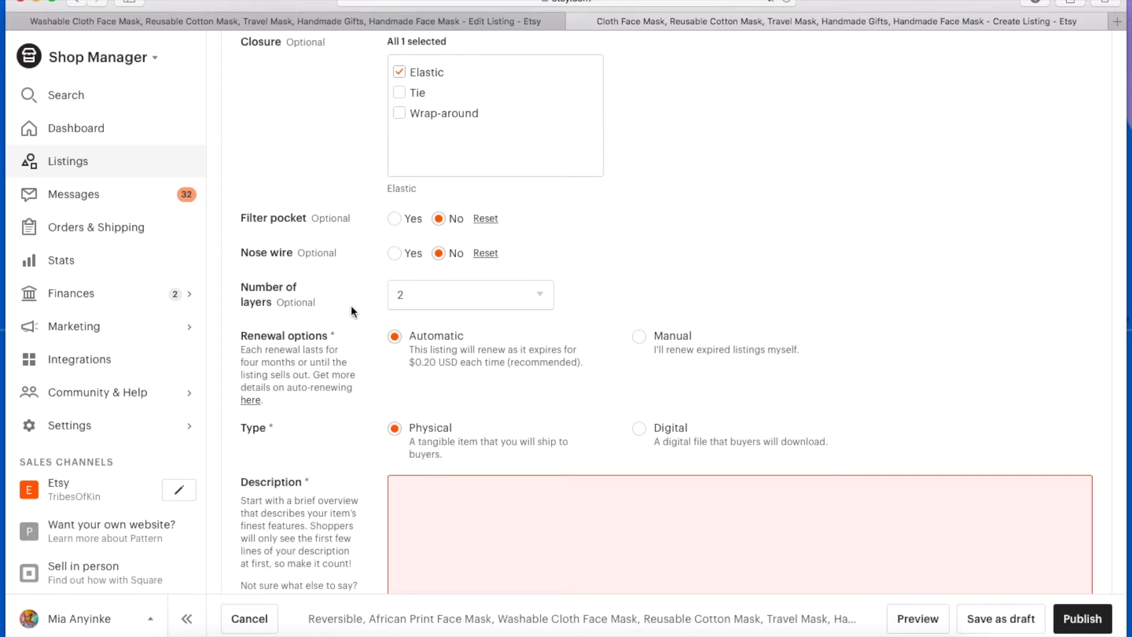
pyautogui.scroll(-3, 428, 302)
pyautogui.click(427, 308)
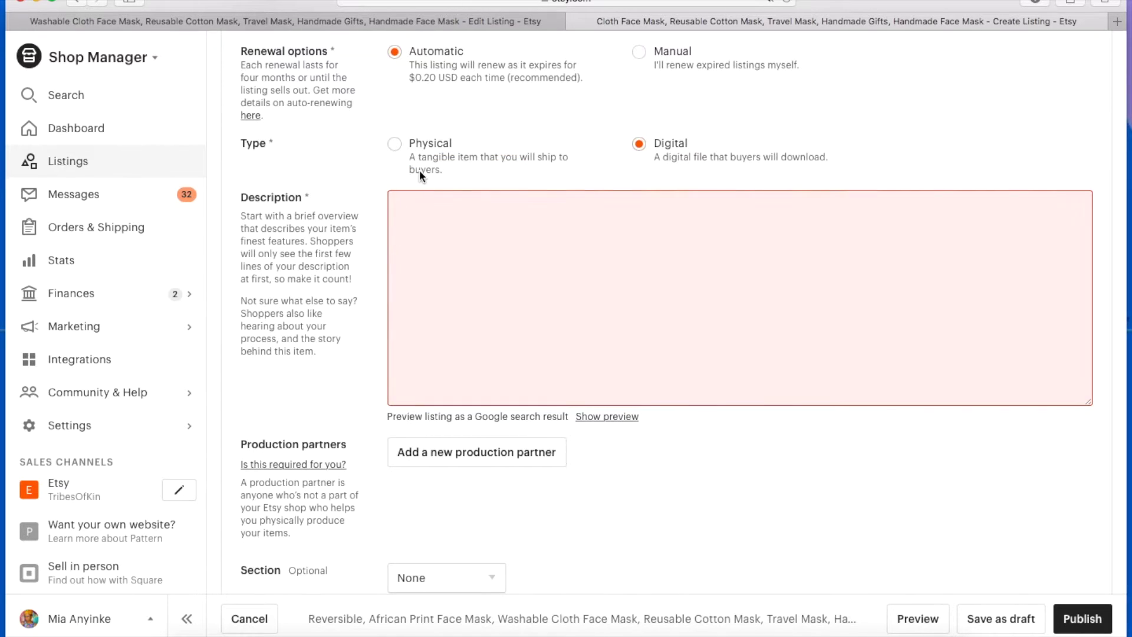
pyautogui.click(396, 144)
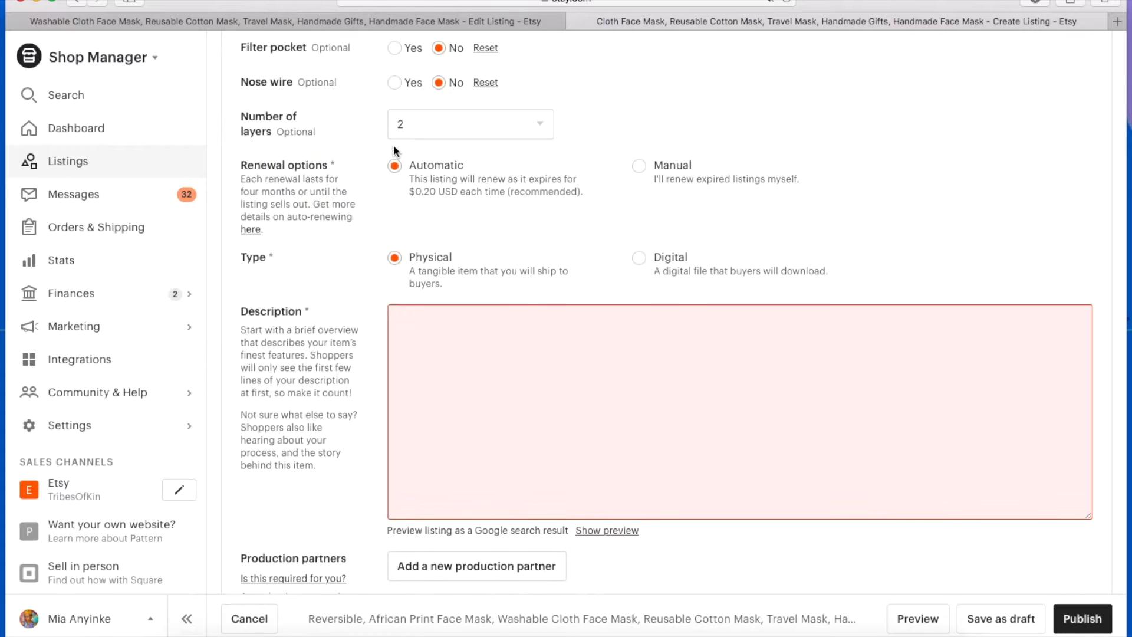
# Switch to the existing mask listing's edit page and read its description with the care instructions
pyautogui.click(376, 22)
pyautogui.scroll(-1, 525, 293)
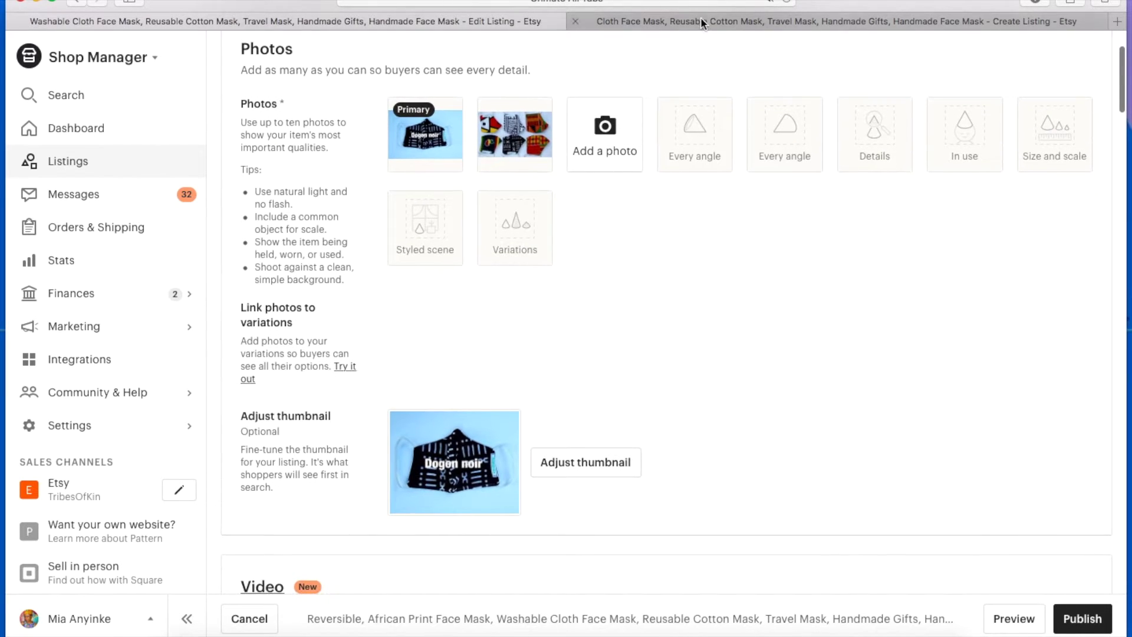
pyautogui.click(701, 21)
pyautogui.scroll(-1, 599, 299)
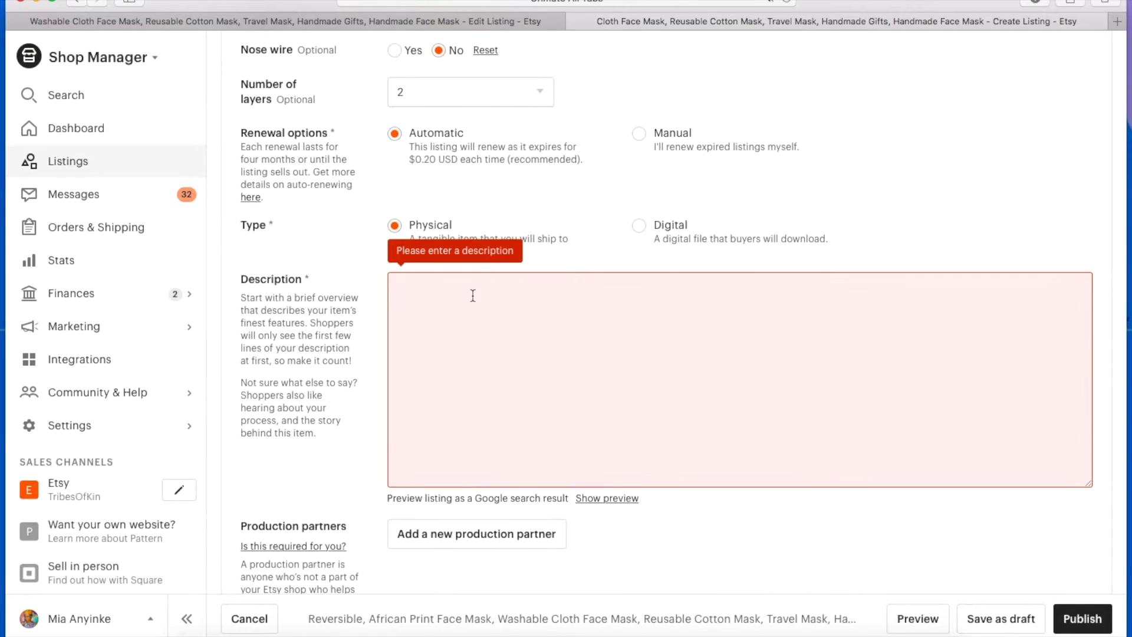
pyautogui.click(481, 24)
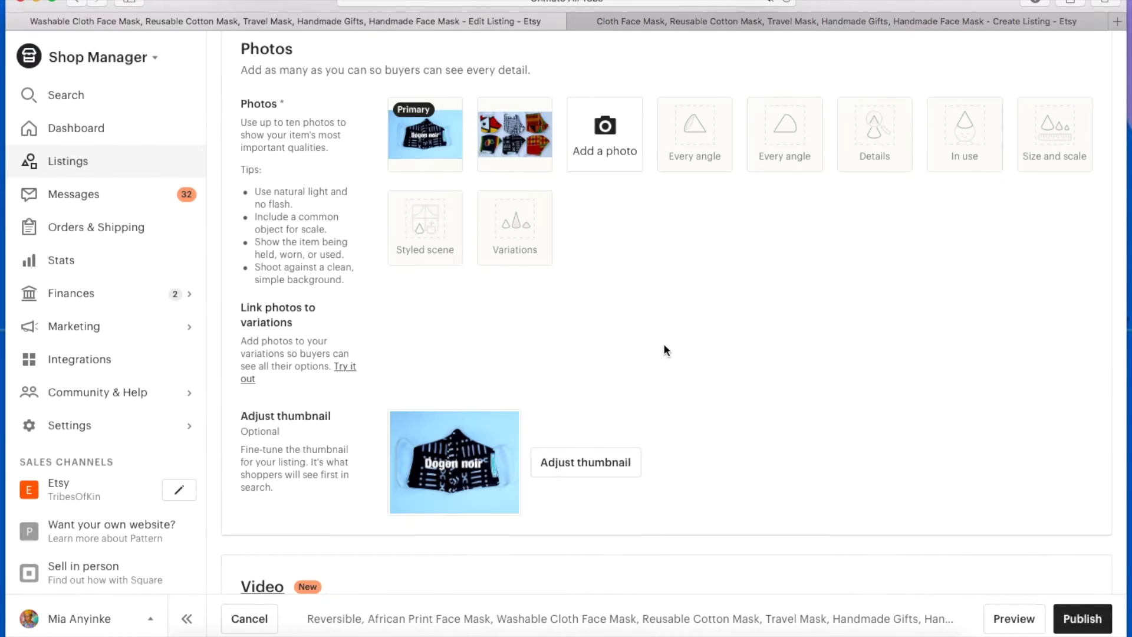
pyautogui.scroll(-5, 662, 342)
pyautogui.scroll(-15, 660, 355)
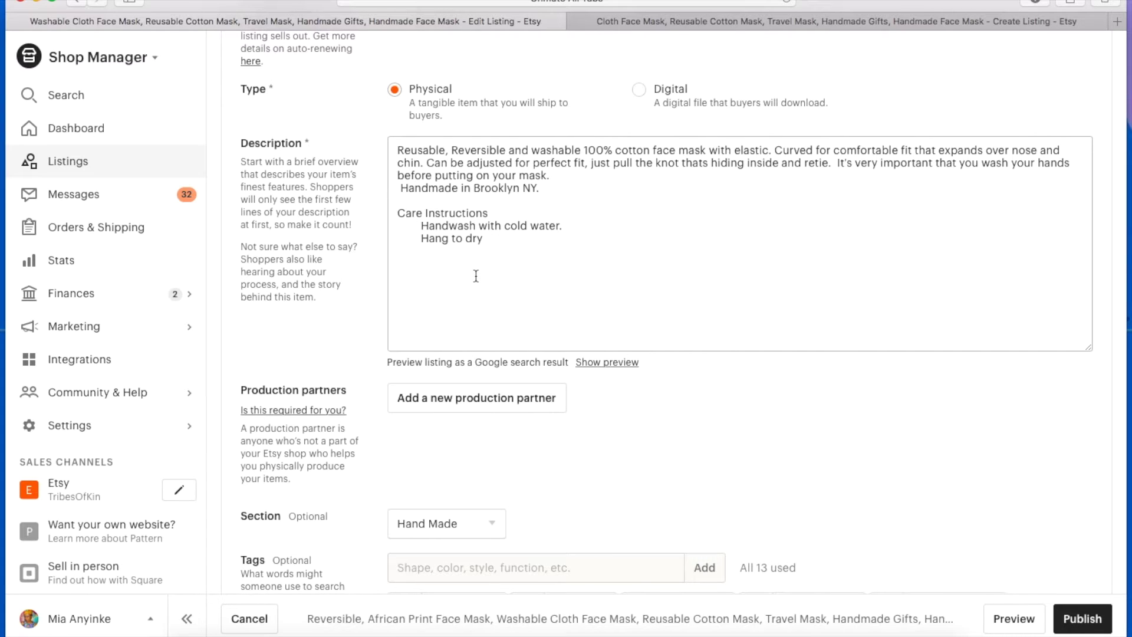
# Examine the form for adding a new production partner, including the design process role answers, and close it without saving
pyautogui.scroll(-3, 475, 275)
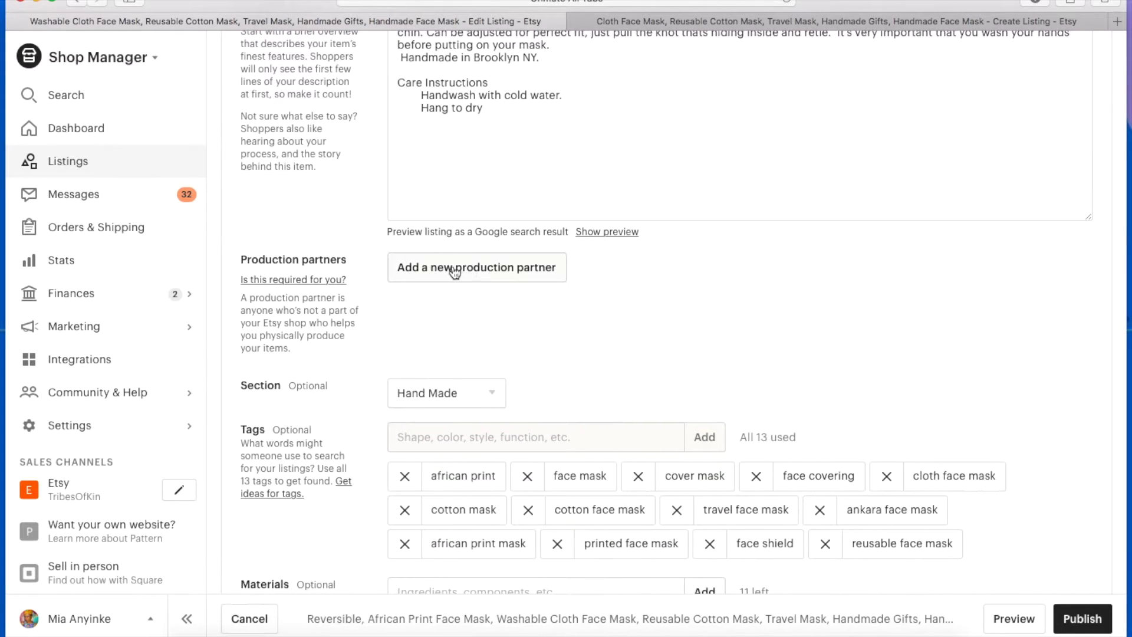
pyautogui.click(428, 271)
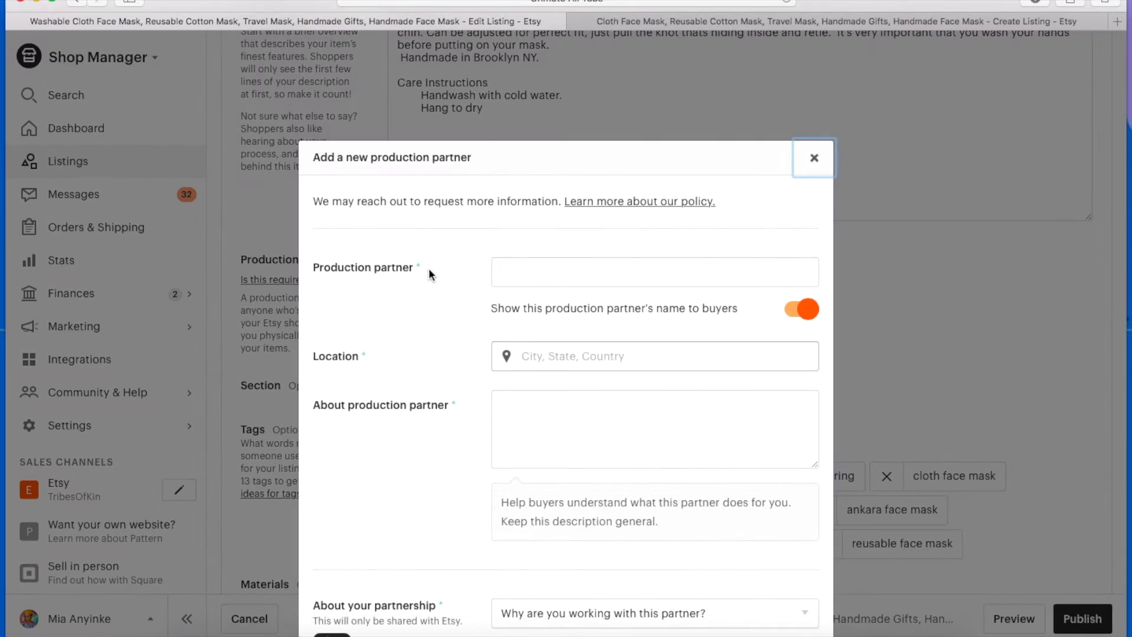
pyautogui.scroll(-2, 630, 229)
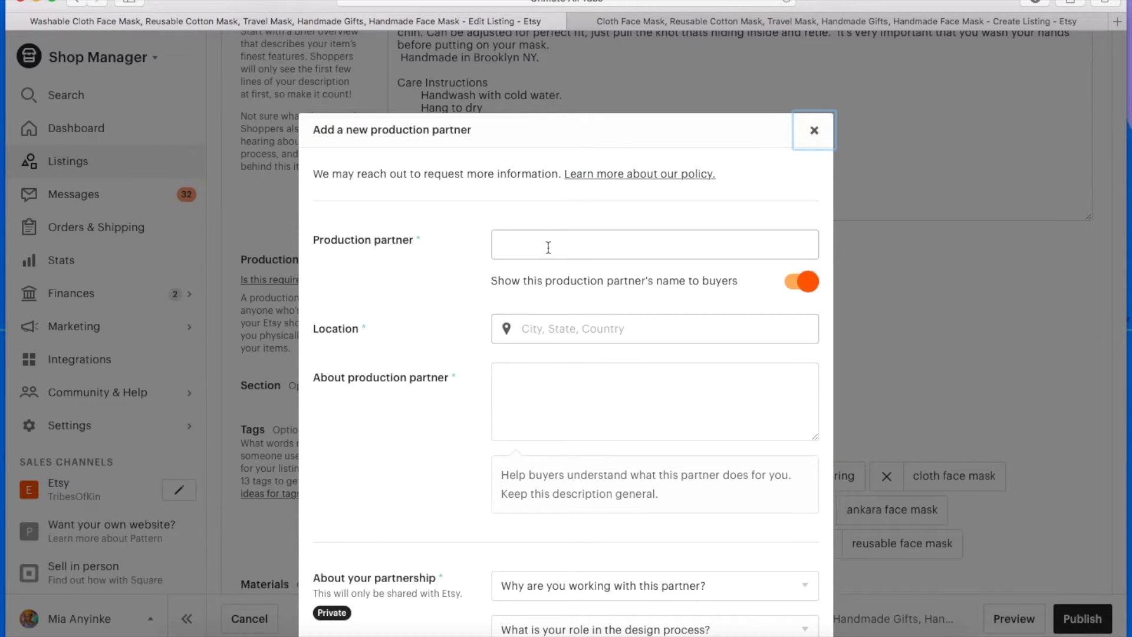
pyautogui.click(547, 247)
pyautogui.scroll(-4, 548, 247)
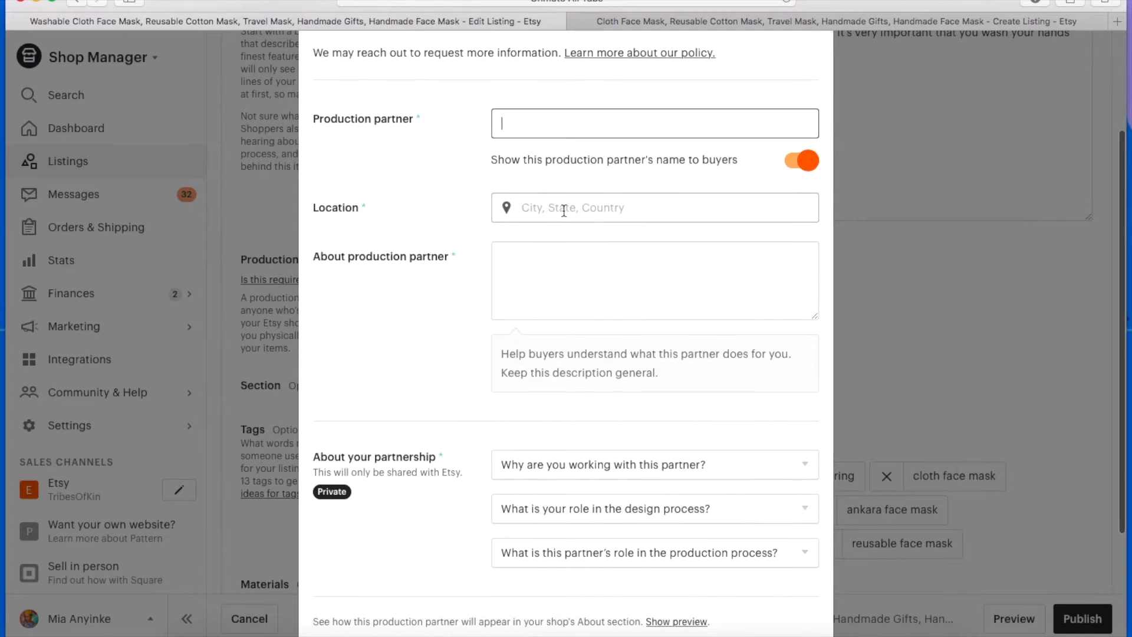
pyautogui.click(583, 288)
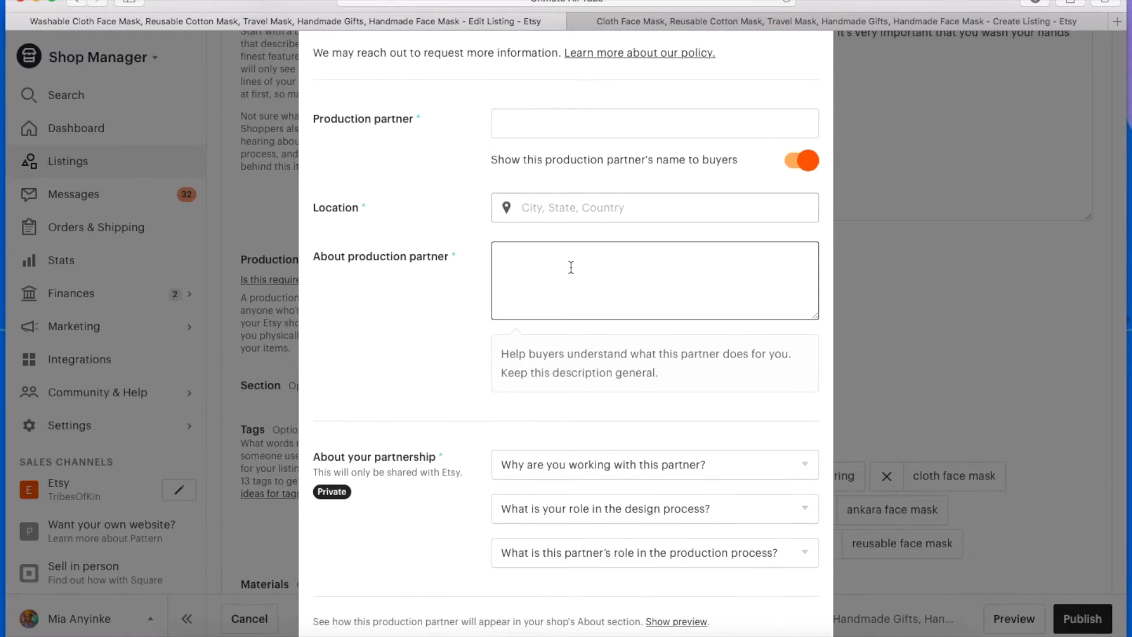
pyautogui.scroll(-3, 696, 293)
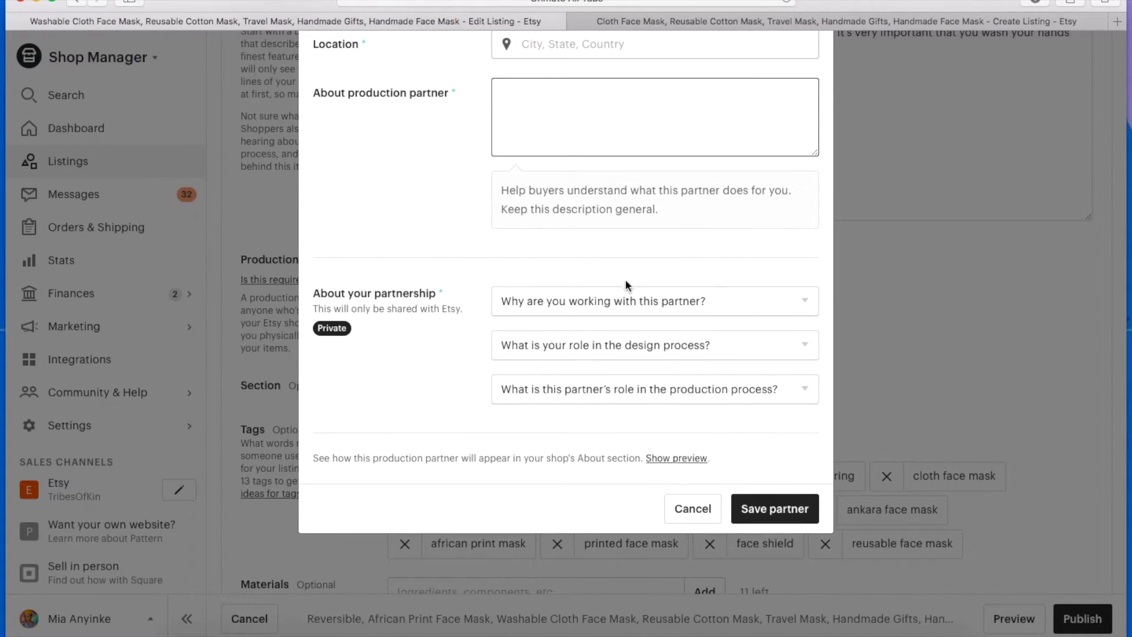
pyautogui.click(632, 349)
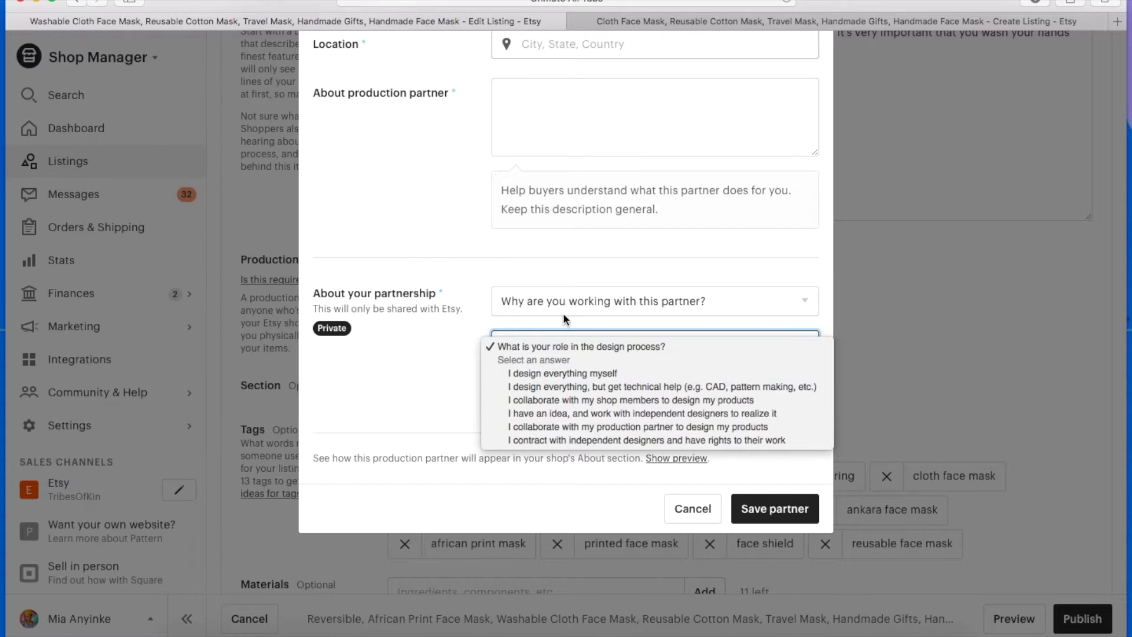
pyautogui.click(398, 303)
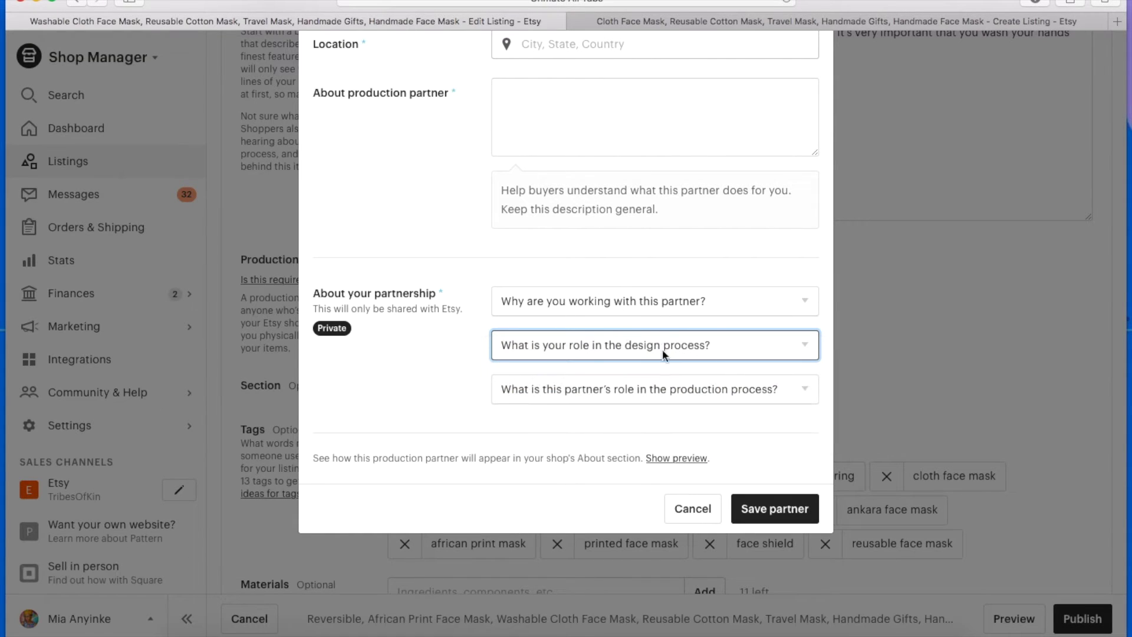
pyautogui.click(680, 507)
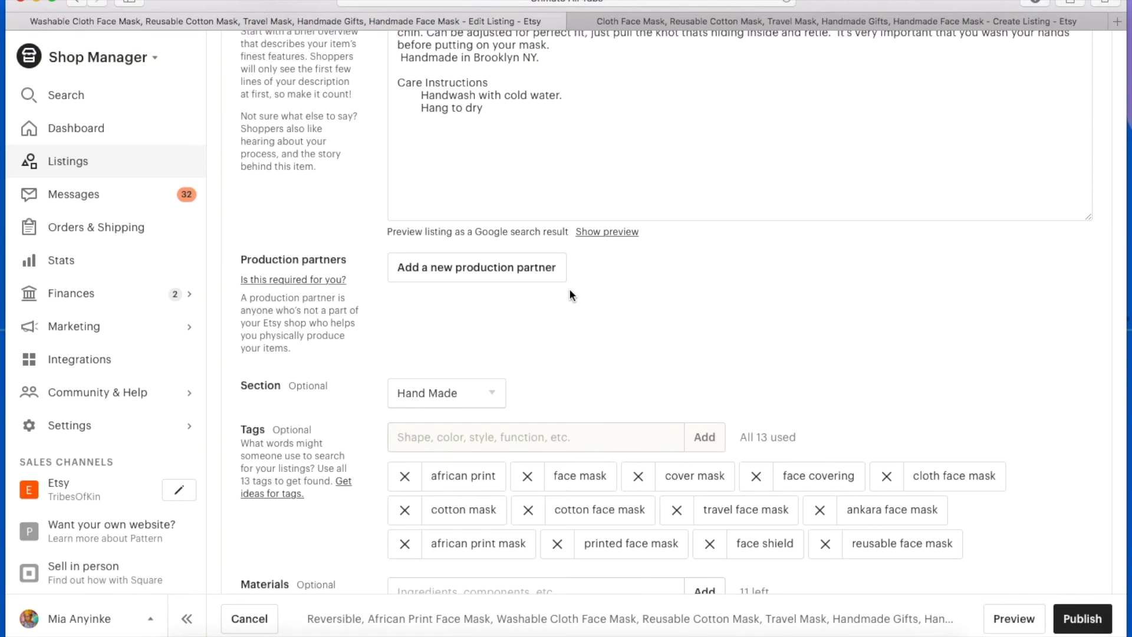
# Look over the section choices, keeping Hand Made, and review the existing listing's tags and materials
pyautogui.scroll(-2, 566, 264)
pyautogui.scroll(-1, 566, 263)
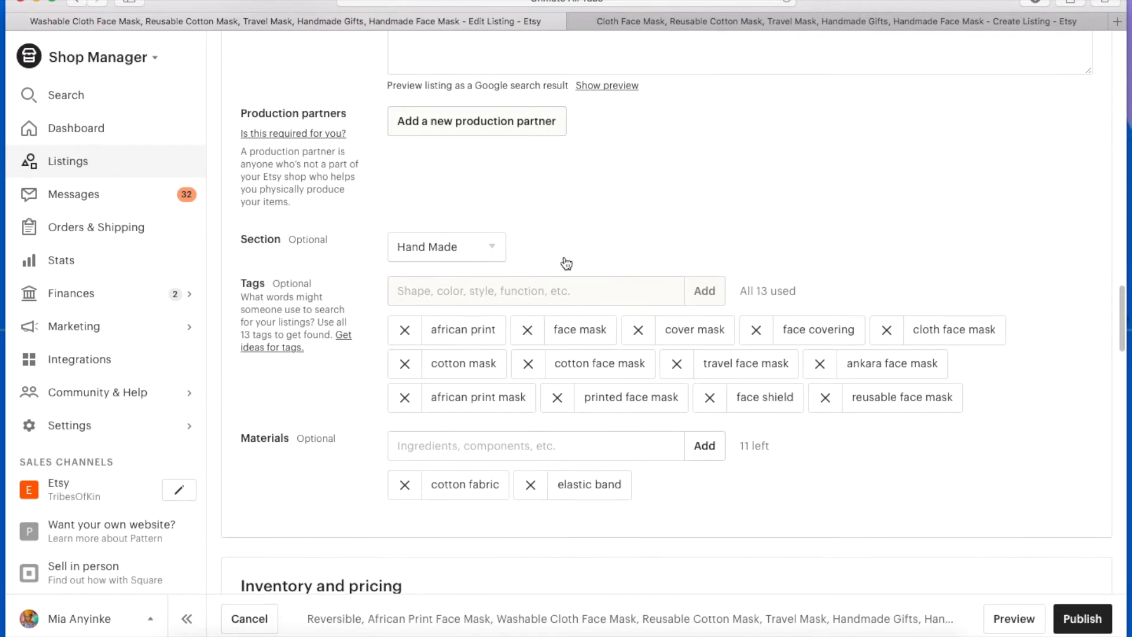
pyautogui.click(480, 246)
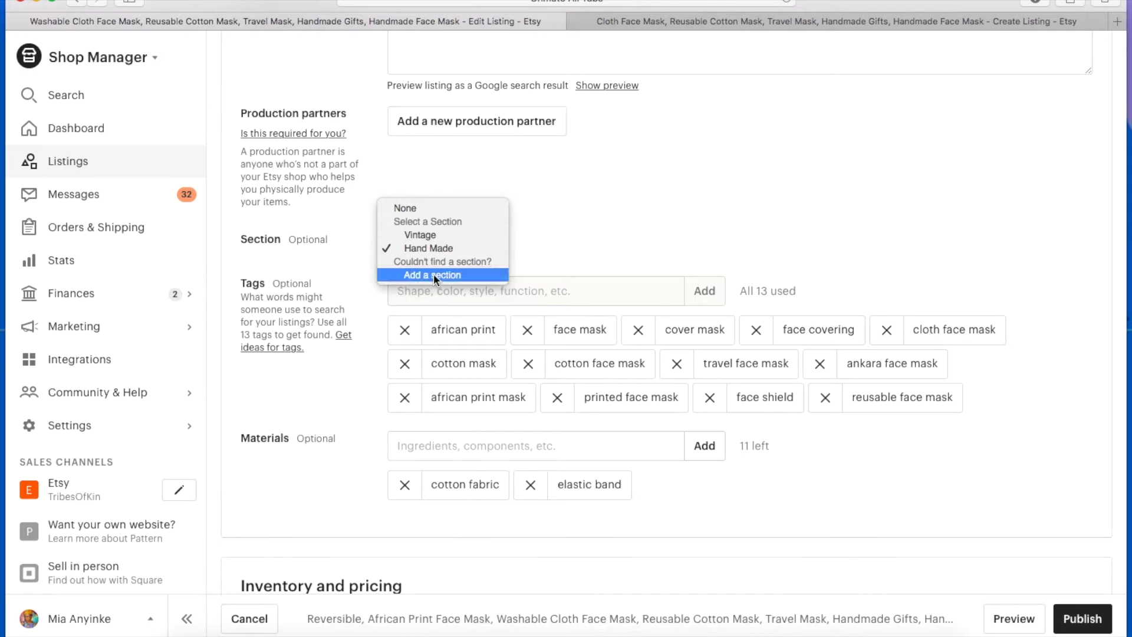
pyautogui.click(787, 191)
pyautogui.scroll(-3, 496, 312)
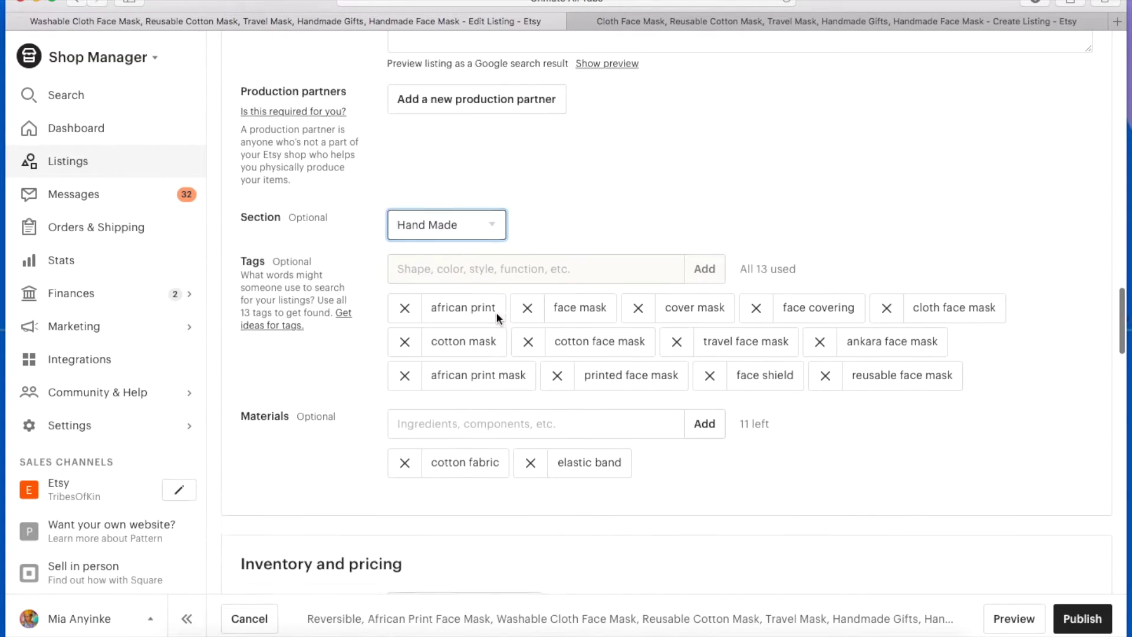
pyautogui.click(477, 152)
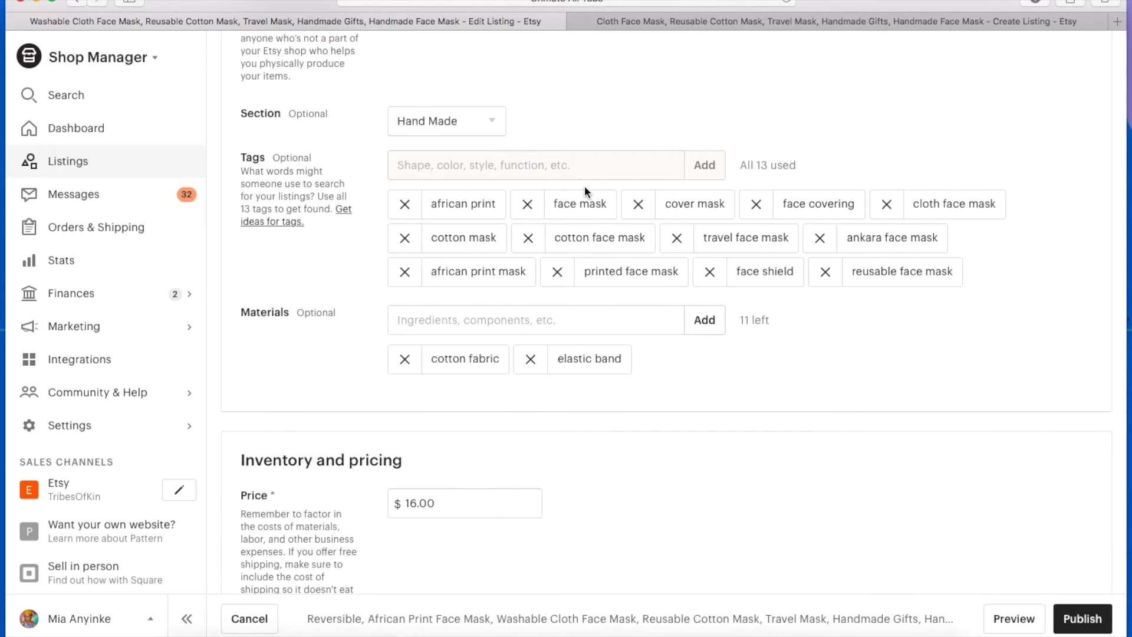
# Return to the existing listing's title and select its entire text
pyautogui.scroll(15, 585, 185)
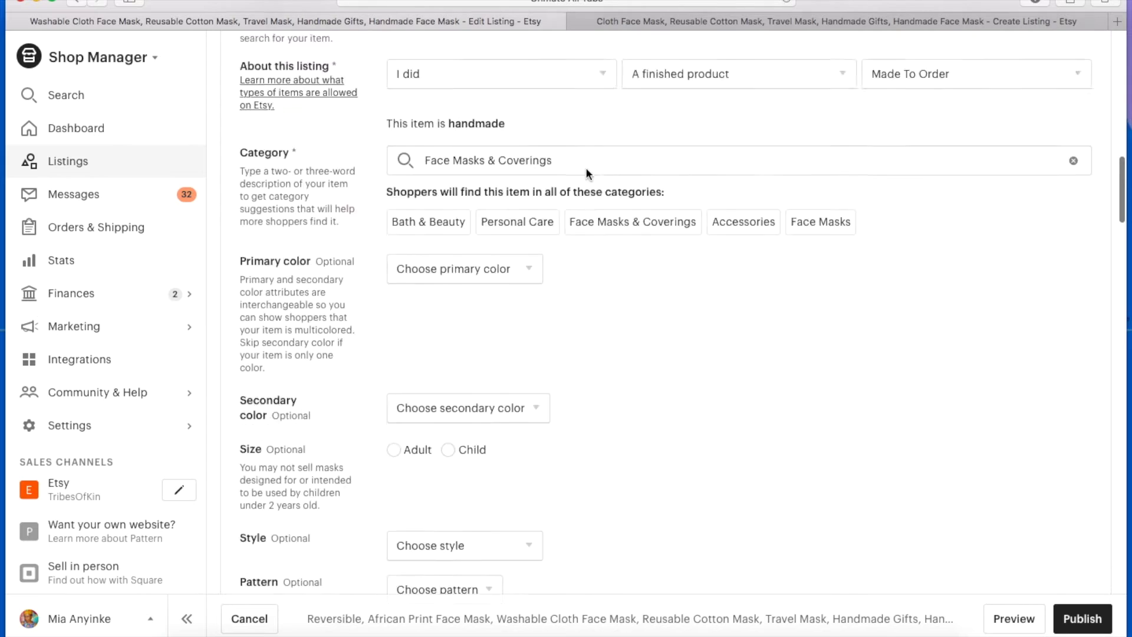
pyautogui.scroll(10, 586, 168)
pyautogui.scroll(-5, 554, 172)
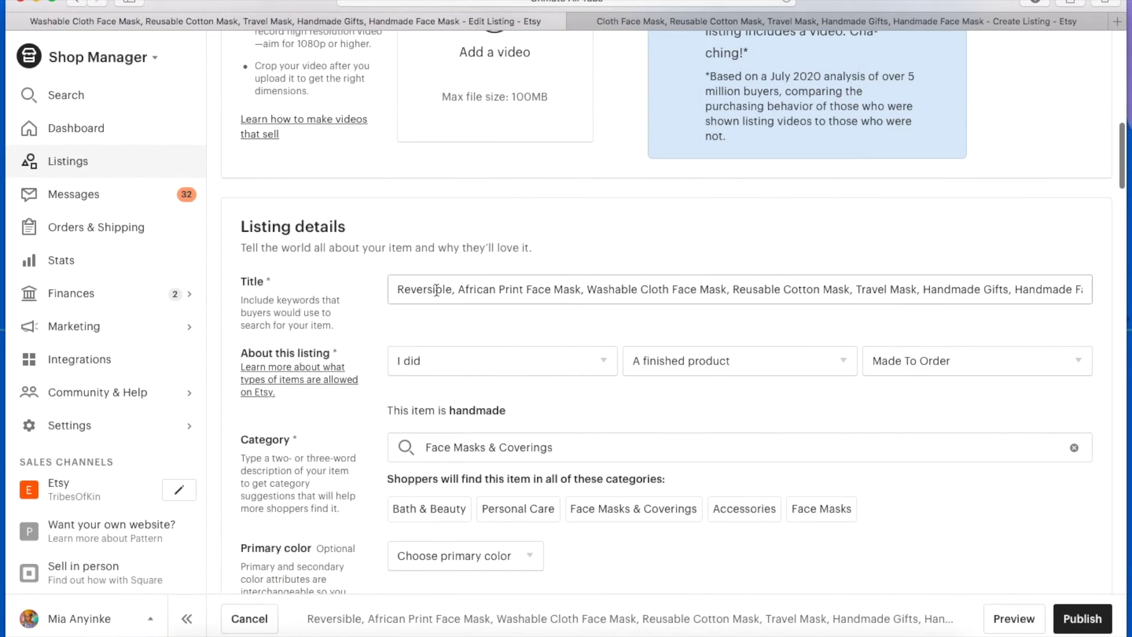
pyautogui.moveTo(404, 290); pyautogui.dragTo(1124, 287)
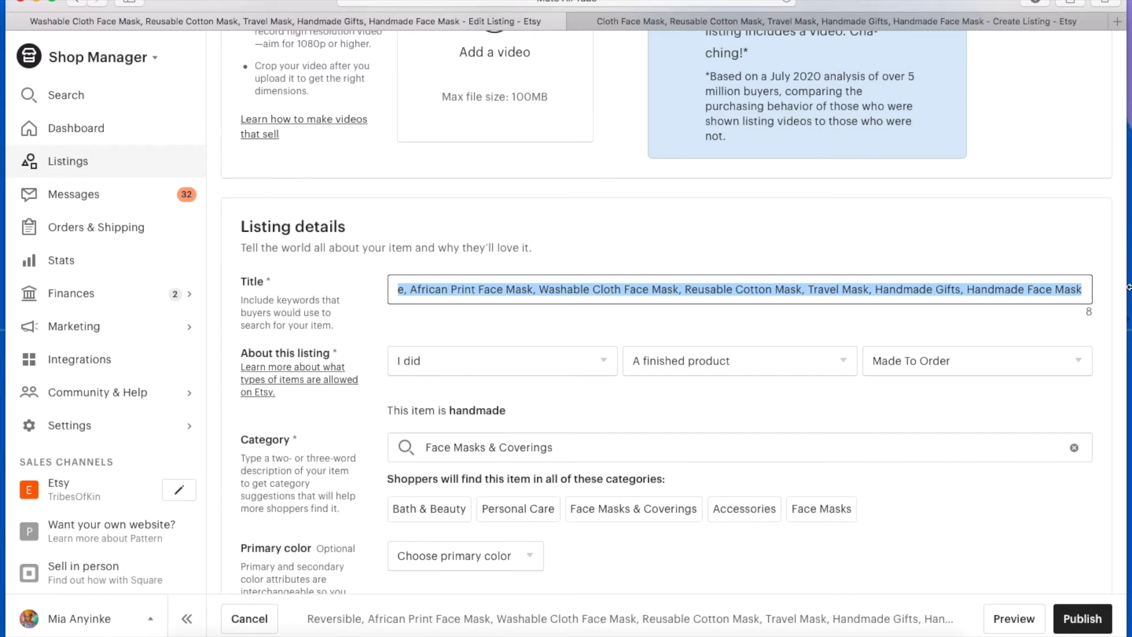
# Skim the existing listing's description, tags, attributes, pricing, variations and custom shipping settings
pyautogui.scroll(-15, 944, 497)
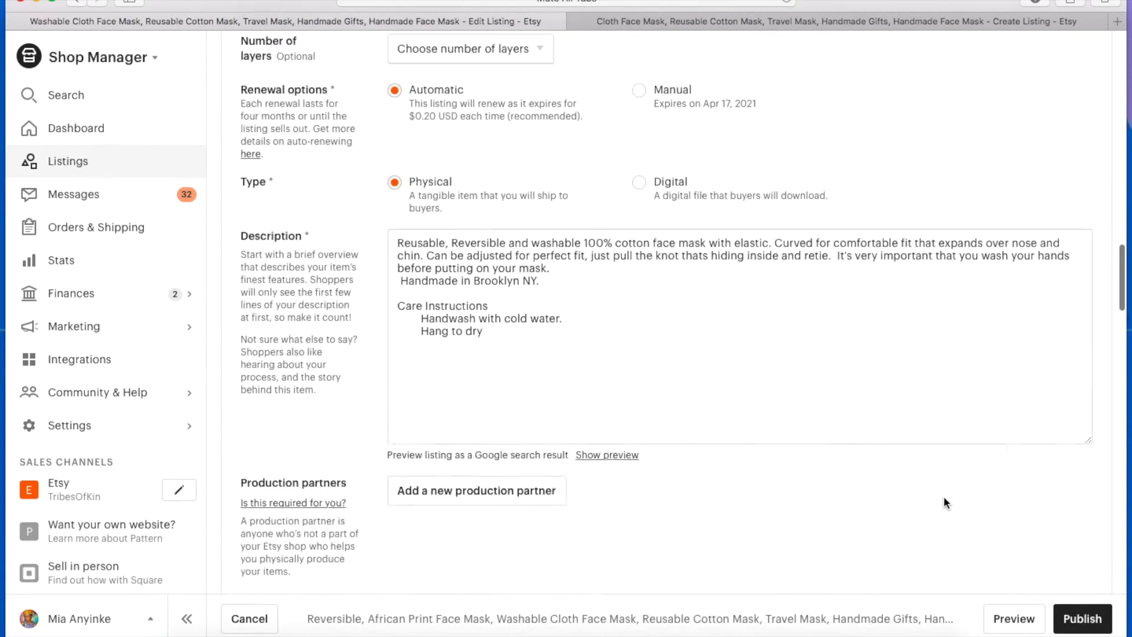
pyautogui.scroll(-5, 943, 502)
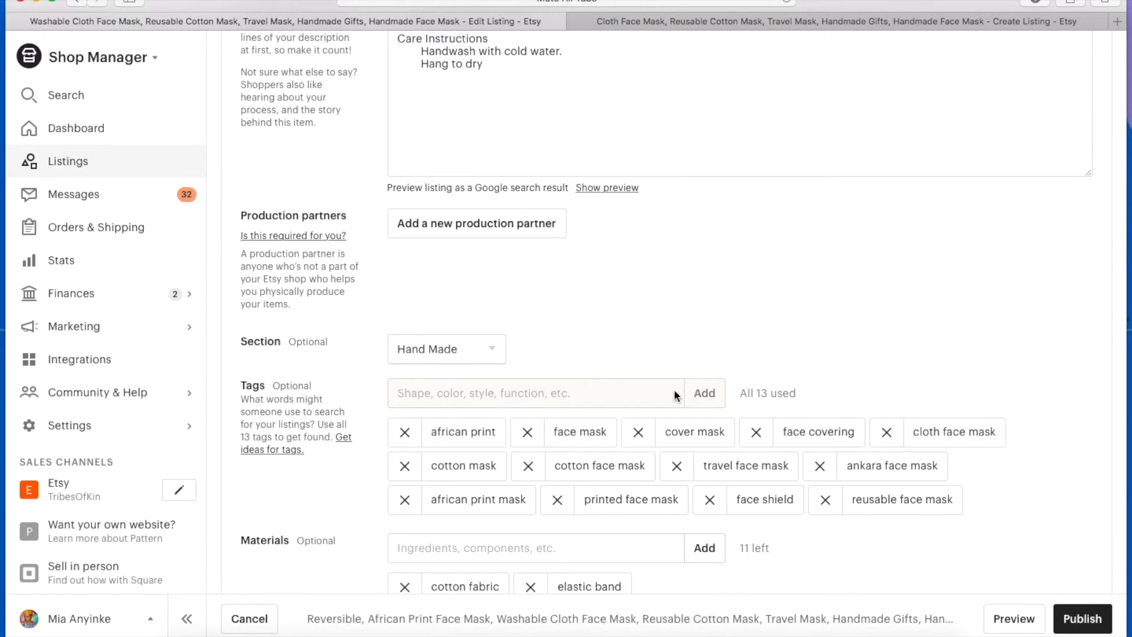
pyautogui.scroll(-2, 693, 394)
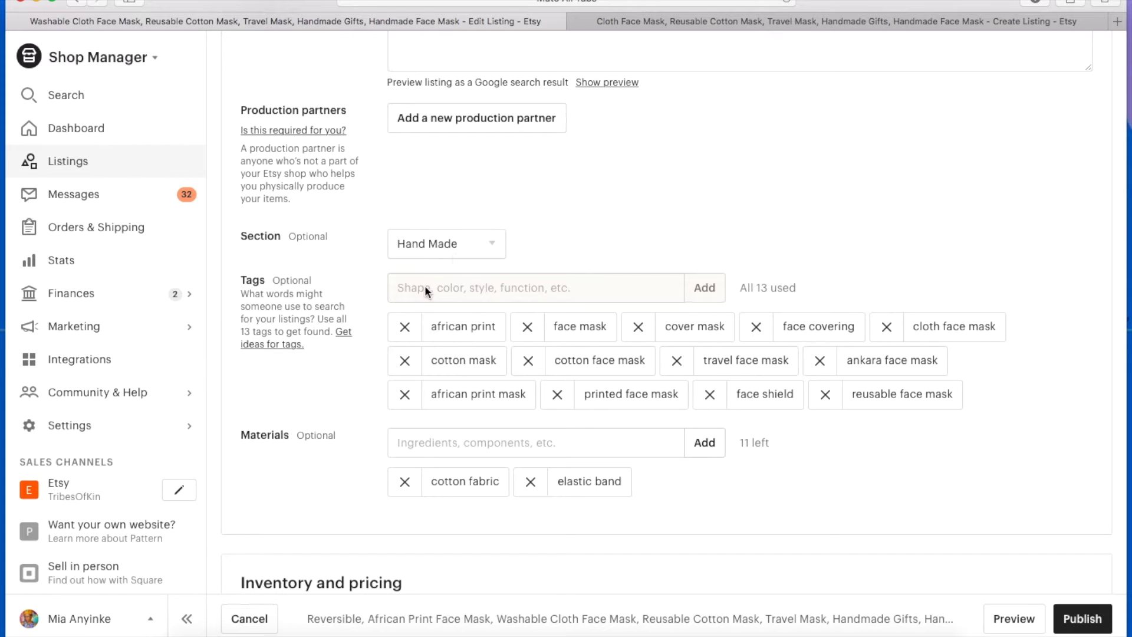
pyautogui.scroll(15, 429, 294)
pyautogui.scroll(5, 430, 300)
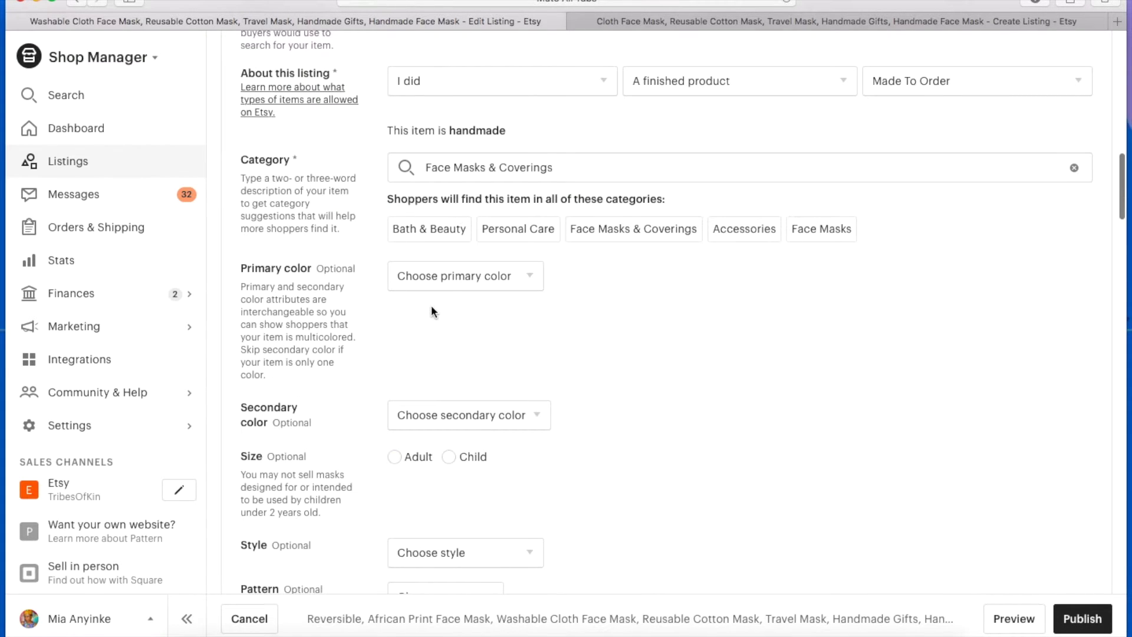
pyautogui.scroll(4, 430, 305)
pyautogui.scroll(-20, 431, 306)
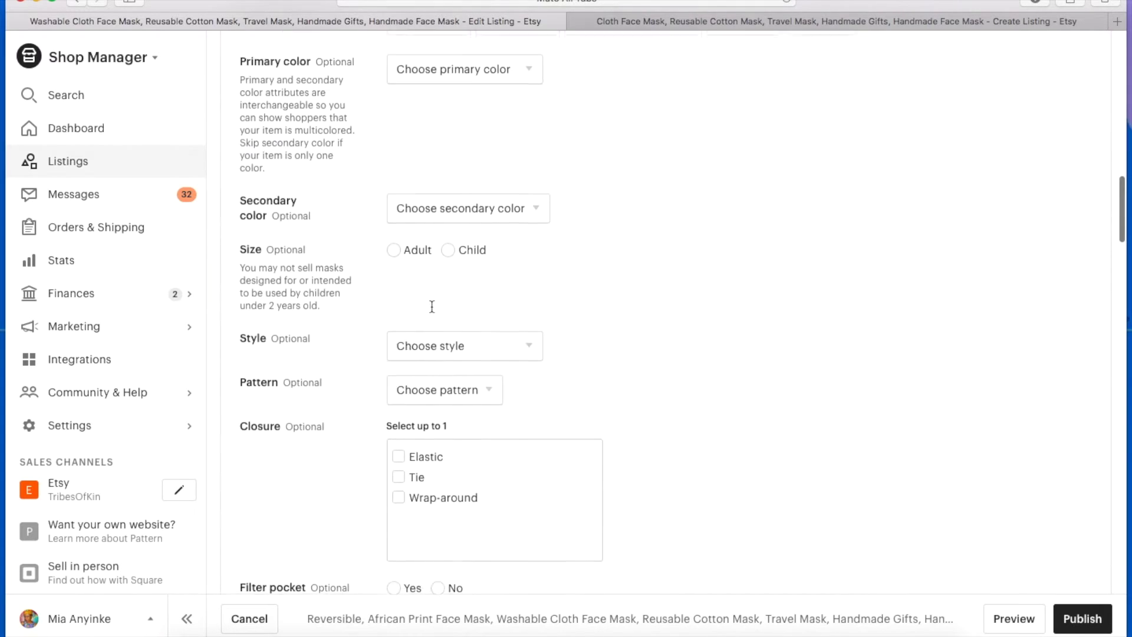
pyautogui.scroll(-15, 430, 305)
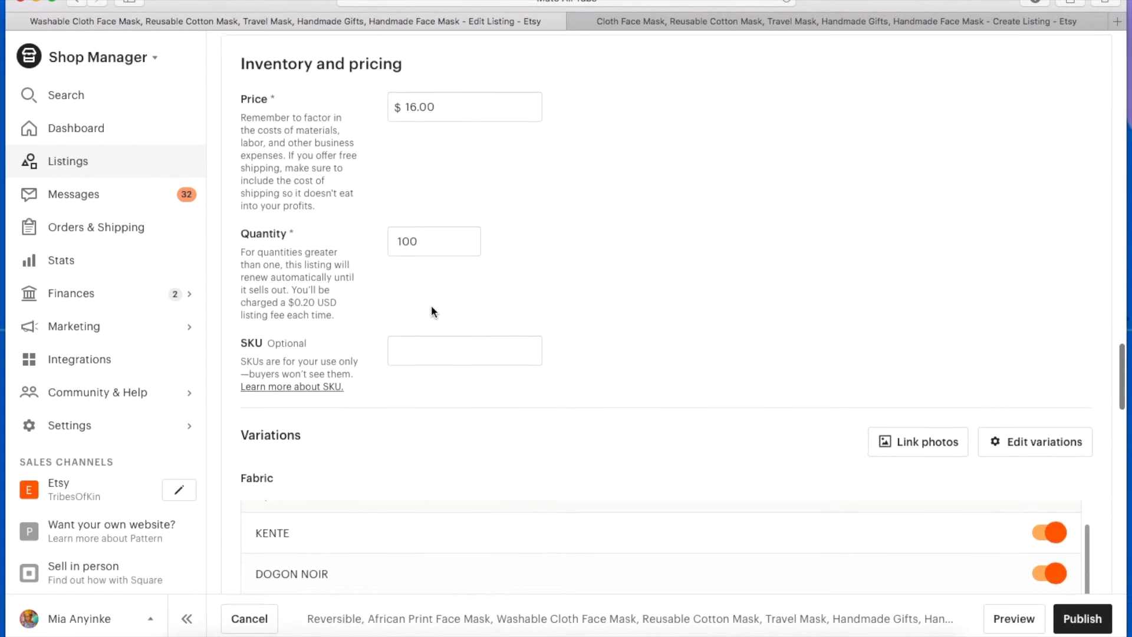
pyautogui.scroll(12, 431, 305)
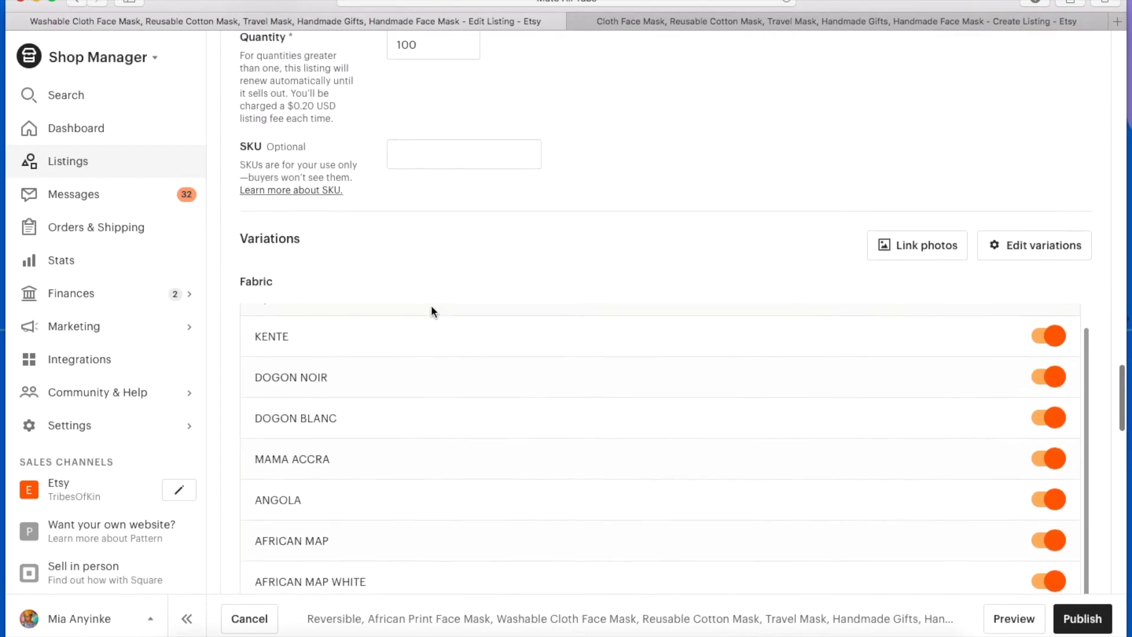
pyautogui.scroll(-18, 431, 305)
pyautogui.scroll(-15, 431, 306)
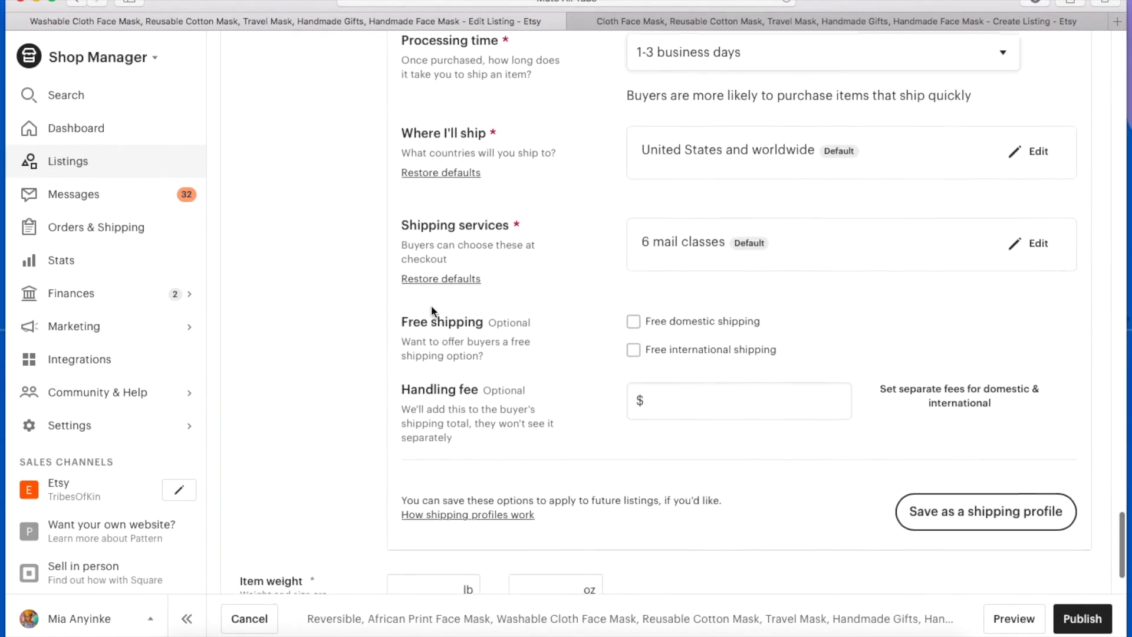
pyautogui.scroll(20, 431, 305)
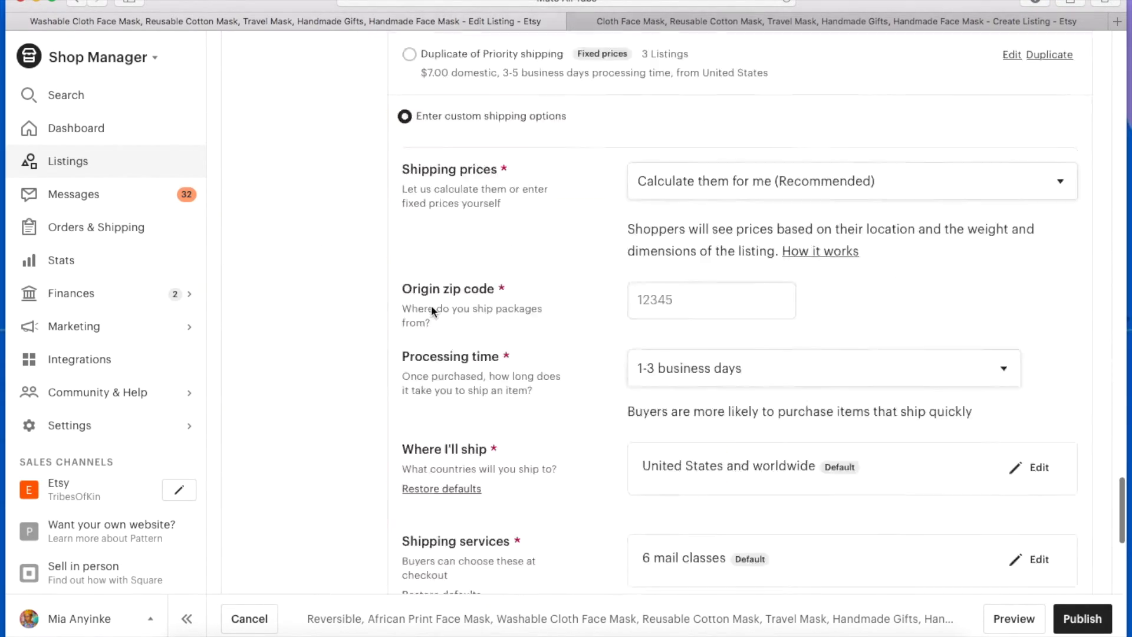
pyautogui.scroll(-10, 434, 313)
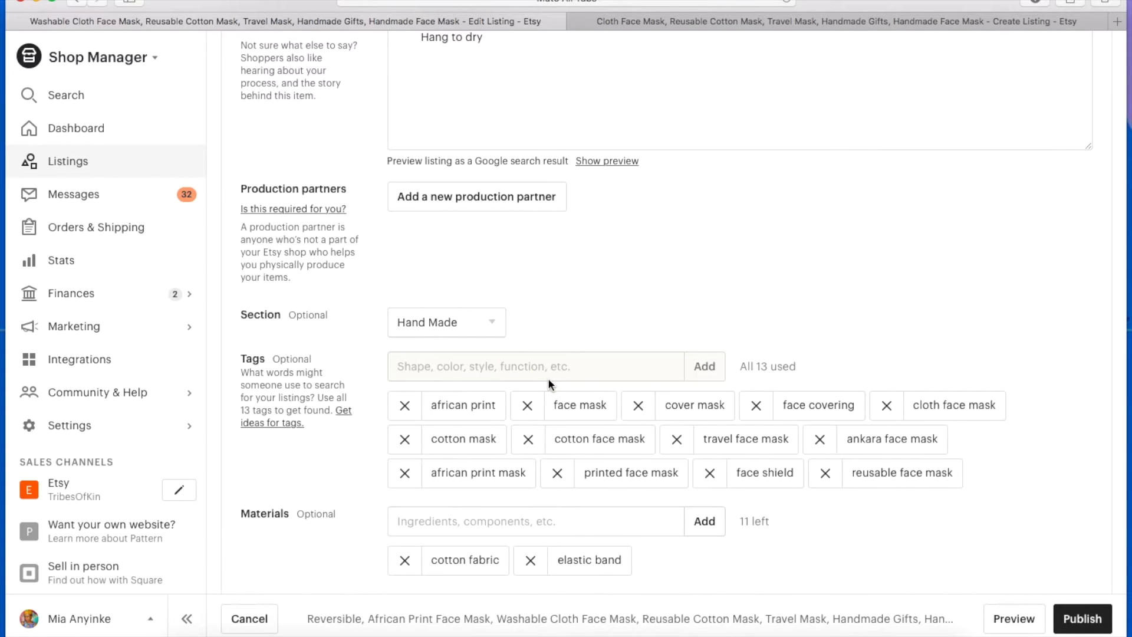
# Review the existing listing's section, tags and materials, along with its price, quantity and SKU fields
pyautogui.scroll(-3, 547, 380)
pyautogui.scroll(-3, 548, 383)
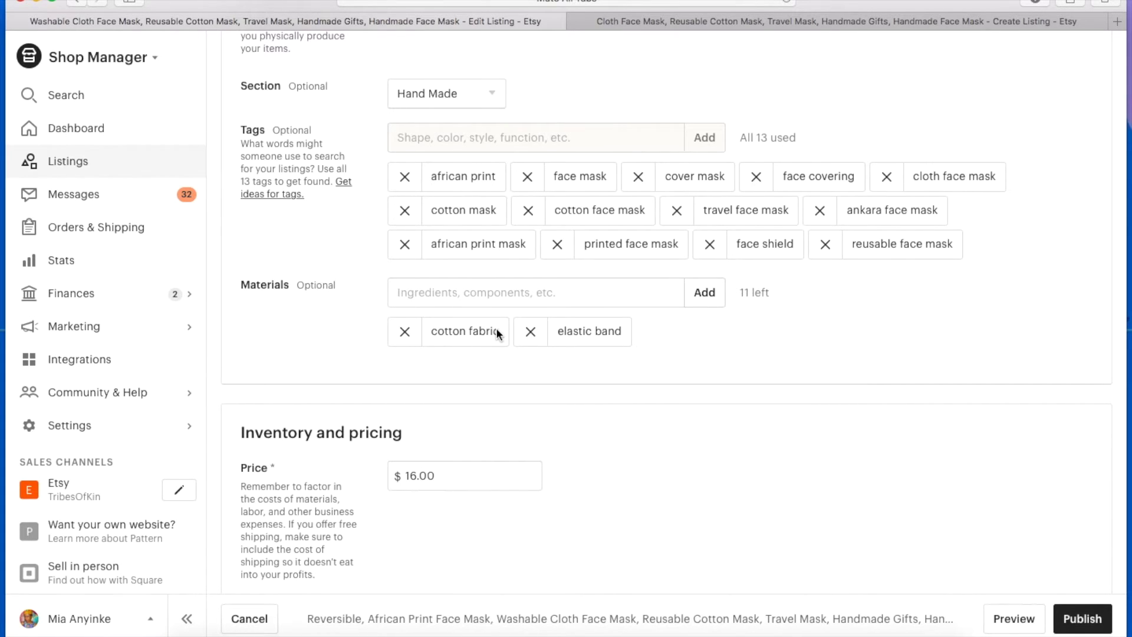
pyautogui.scroll(-2, 471, 293)
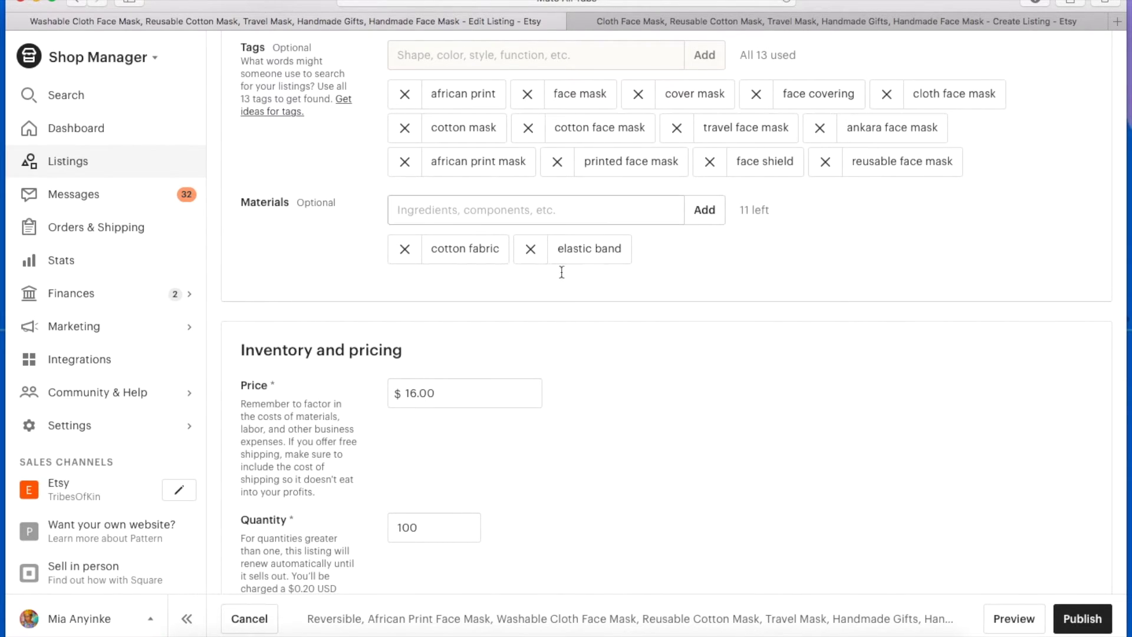
pyautogui.scroll(-5, 557, 271)
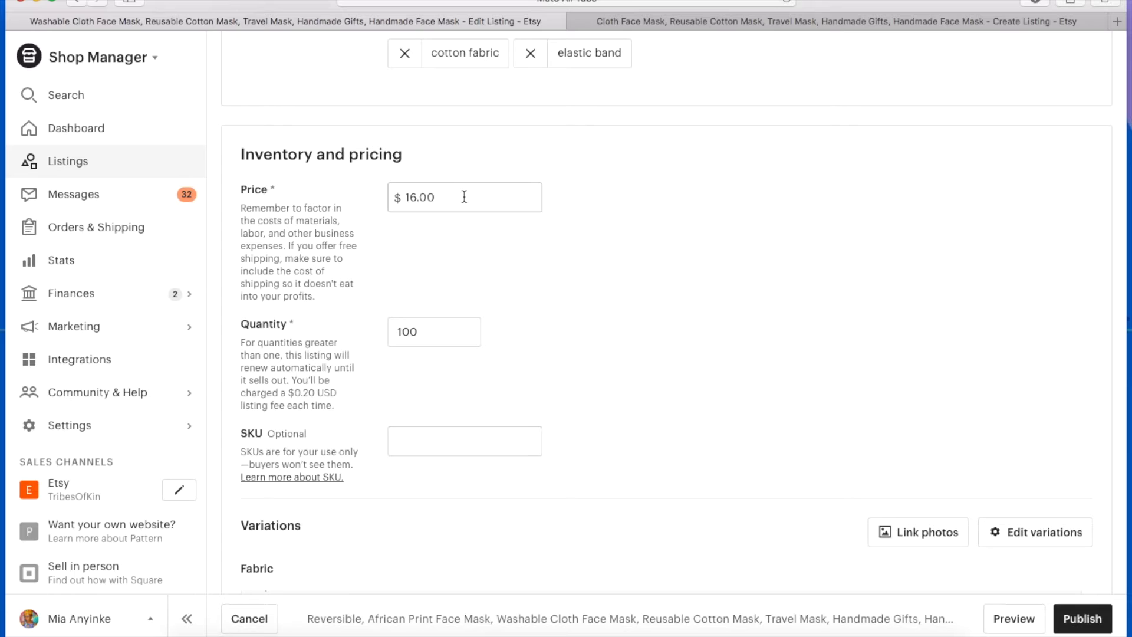
pyautogui.scroll(-3, 462, 194)
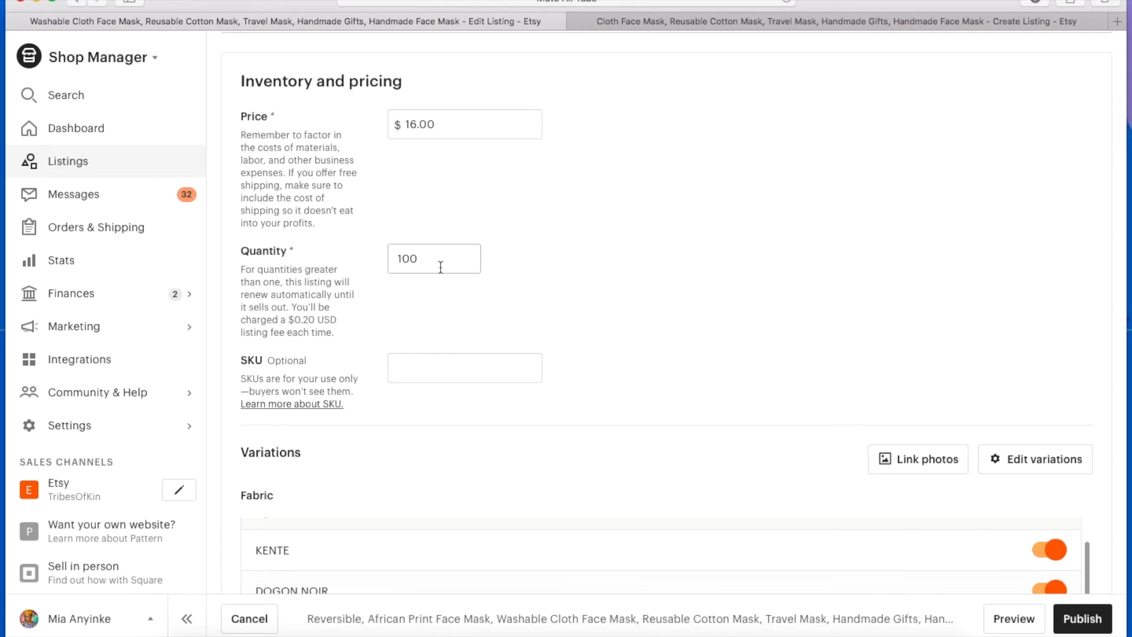
pyautogui.scroll(-3, 440, 265)
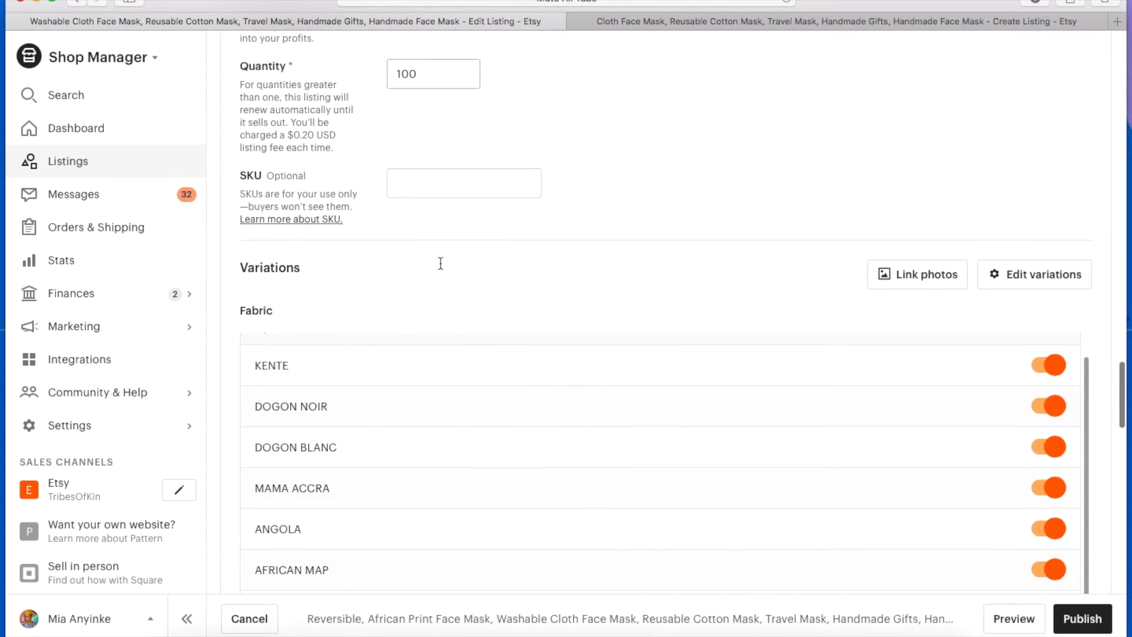
pyautogui.click(394, 180)
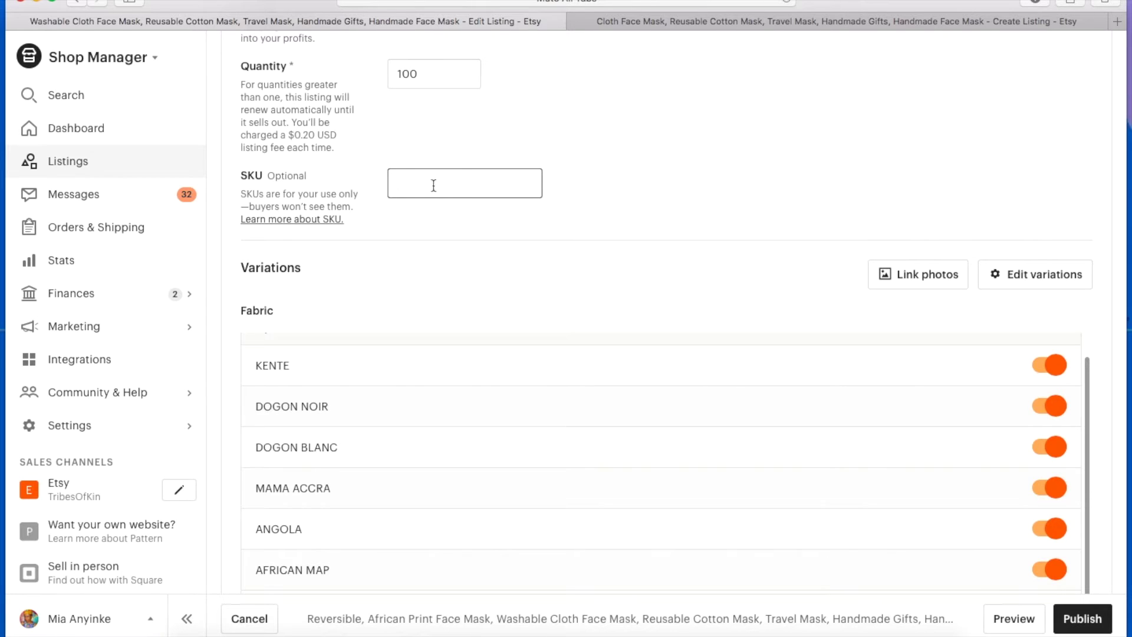
# Examine the existing listing's fabric variations and their visibility, along with the personalization setting and the shipping profiles
pyautogui.scroll(-3, 462, 185)
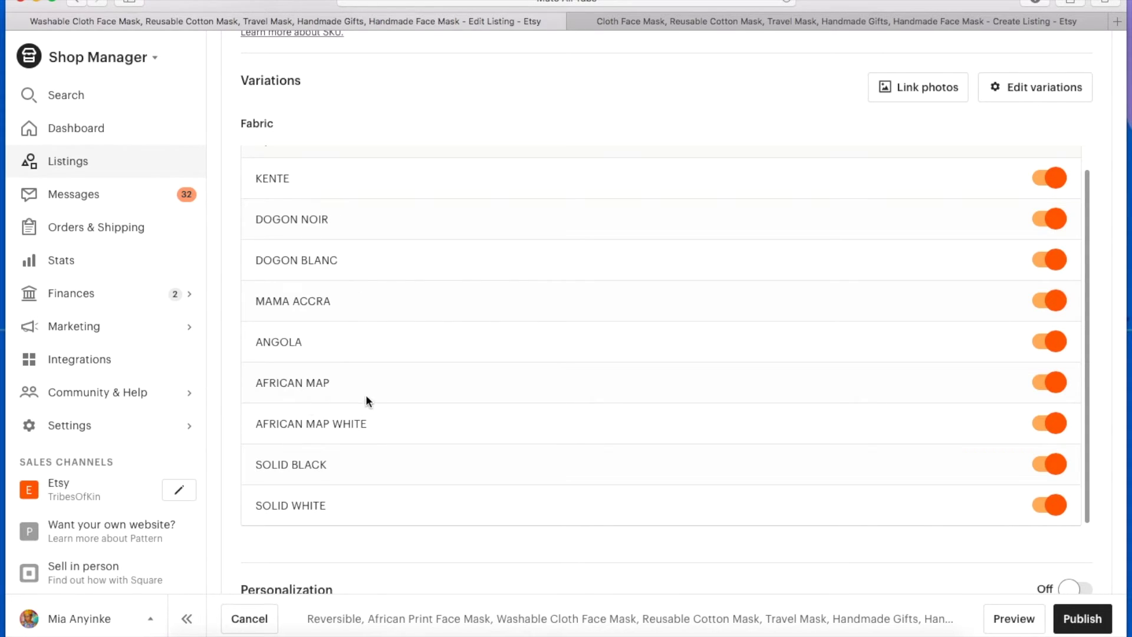
pyautogui.scroll(-2, 358, 471)
pyautogui.scroll(3, 359, 470)
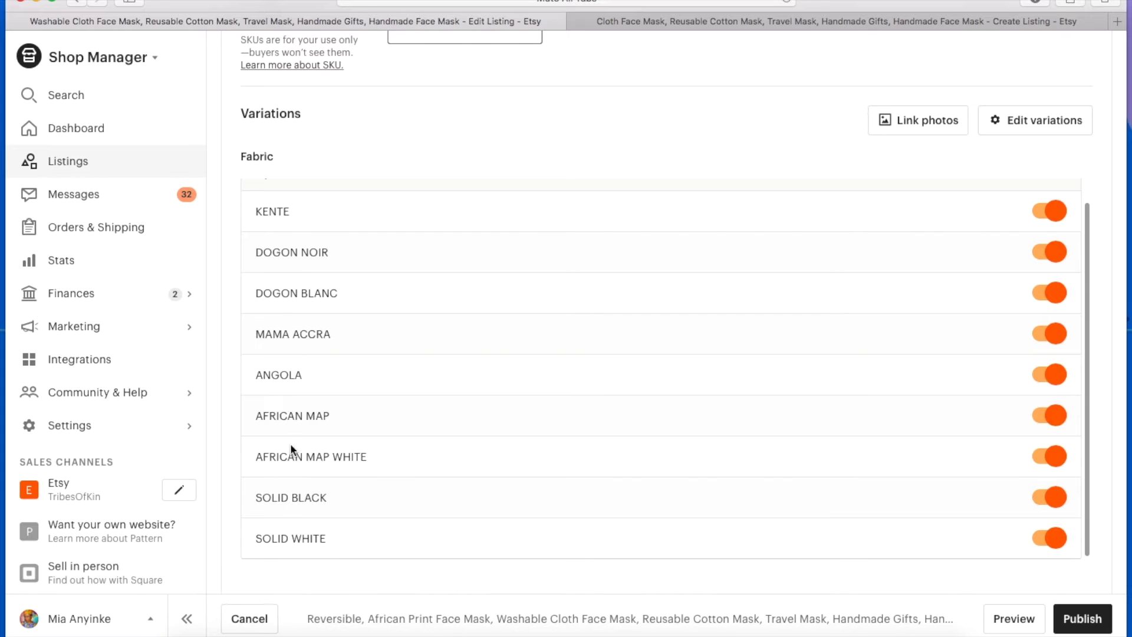
pyautogui.scroll(-3, 279, 515)
pyautogui.scroll(2, 279, 489)
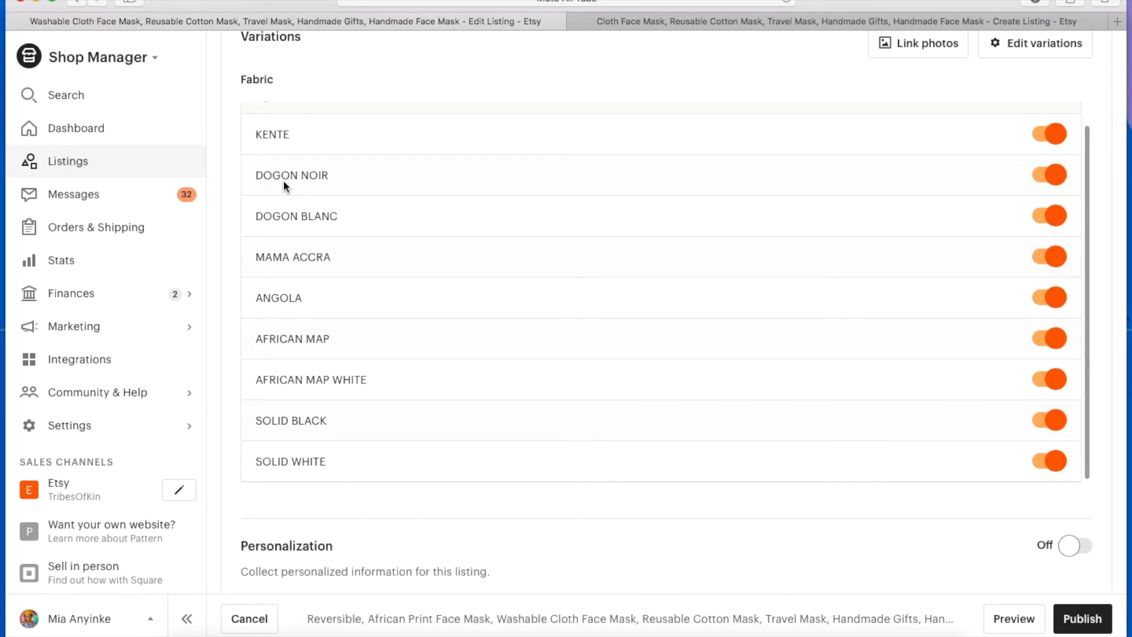
pyautogui.scroll(1, 283, 180)
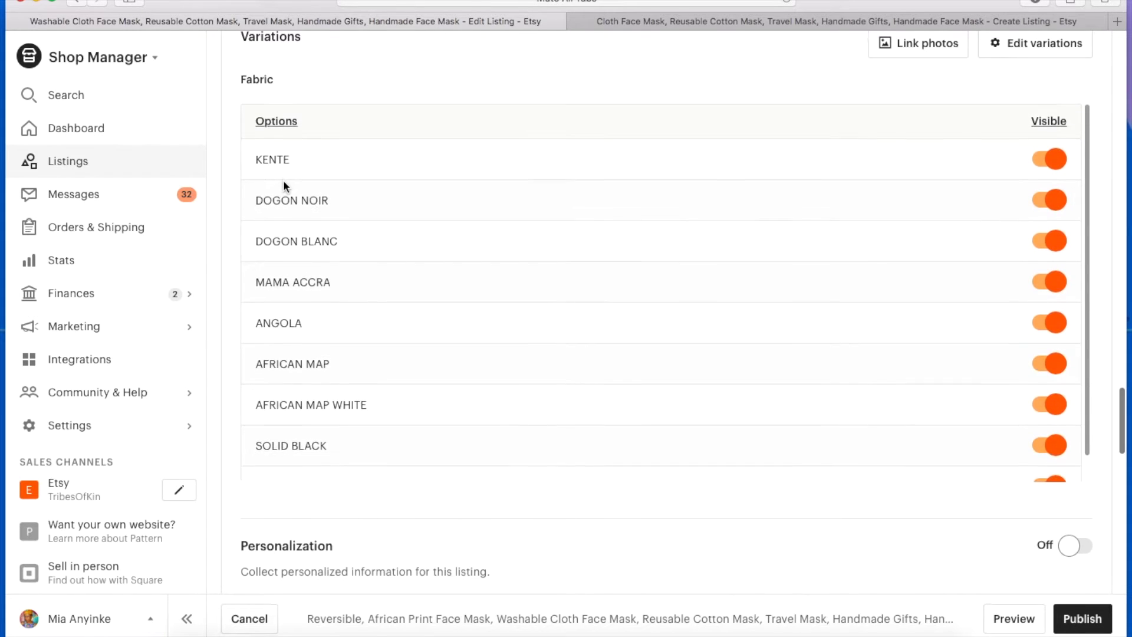
pyautogui.scroll(3, 507, 159)
pyautogui.click(511, 165)
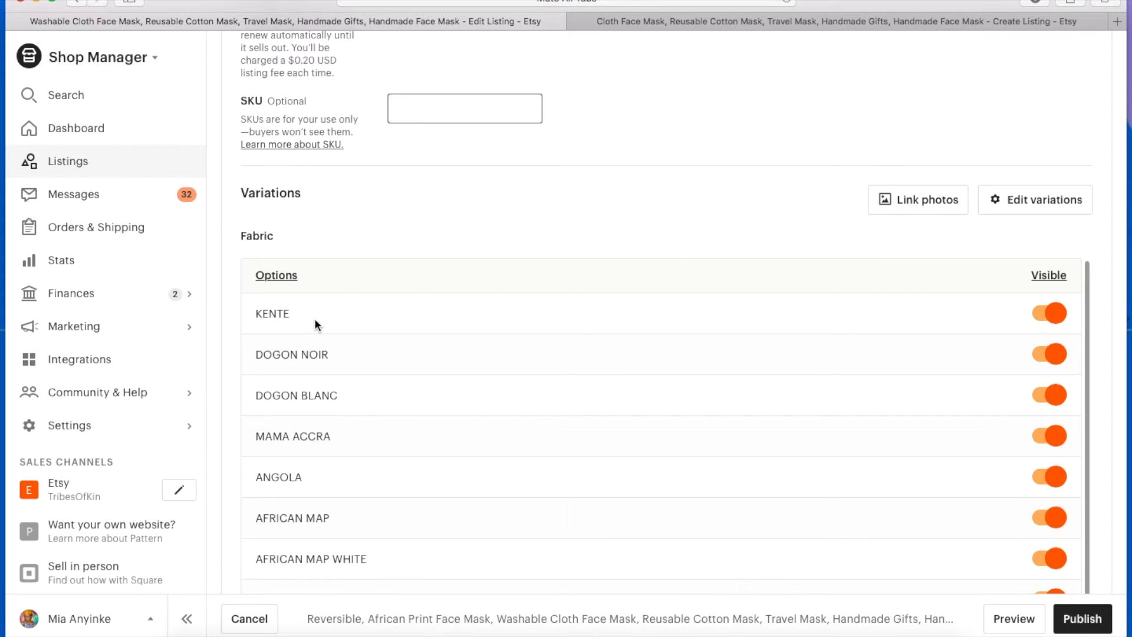
pyautogui.scroll(-1, 306, 347)
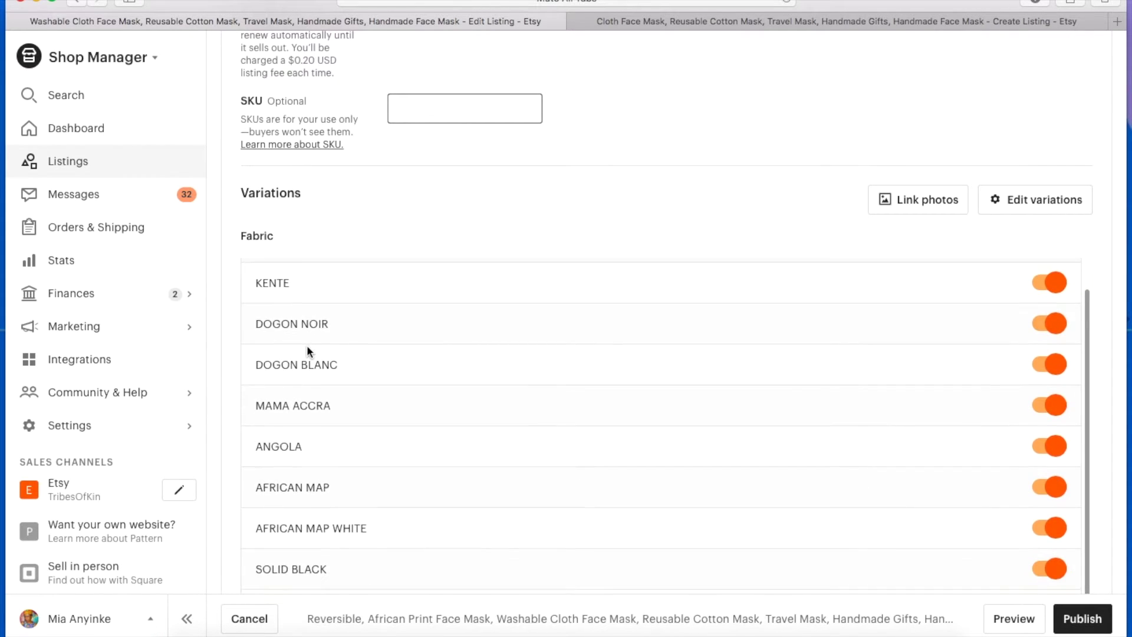
pyautogui.scroll(-5, 594, 234)
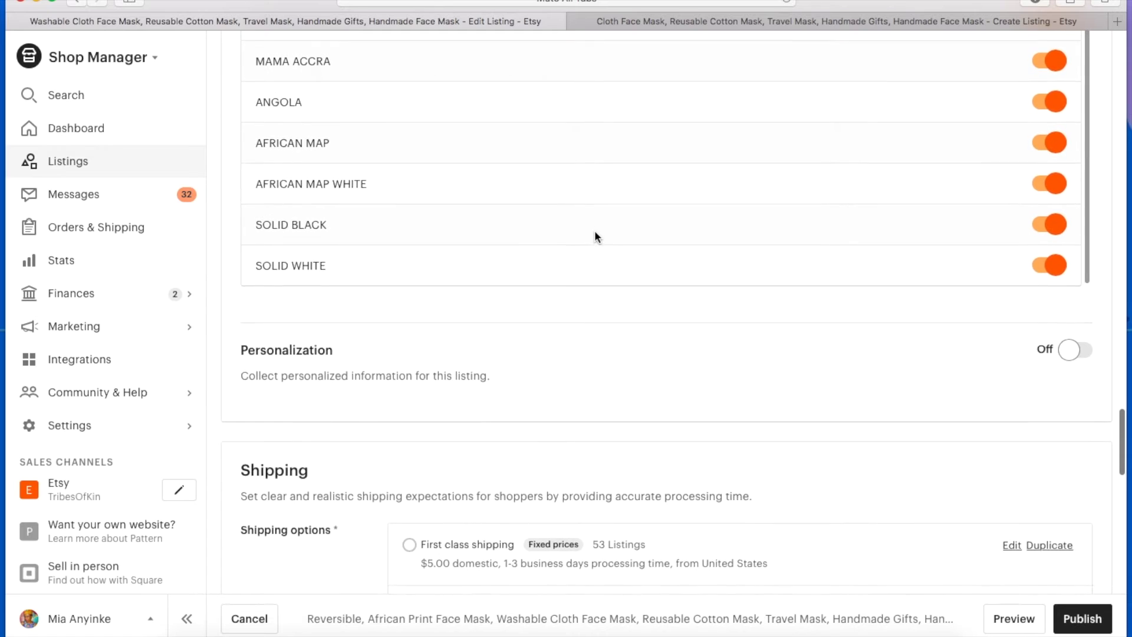
pyautogui.scroll(-3, 594, 235)
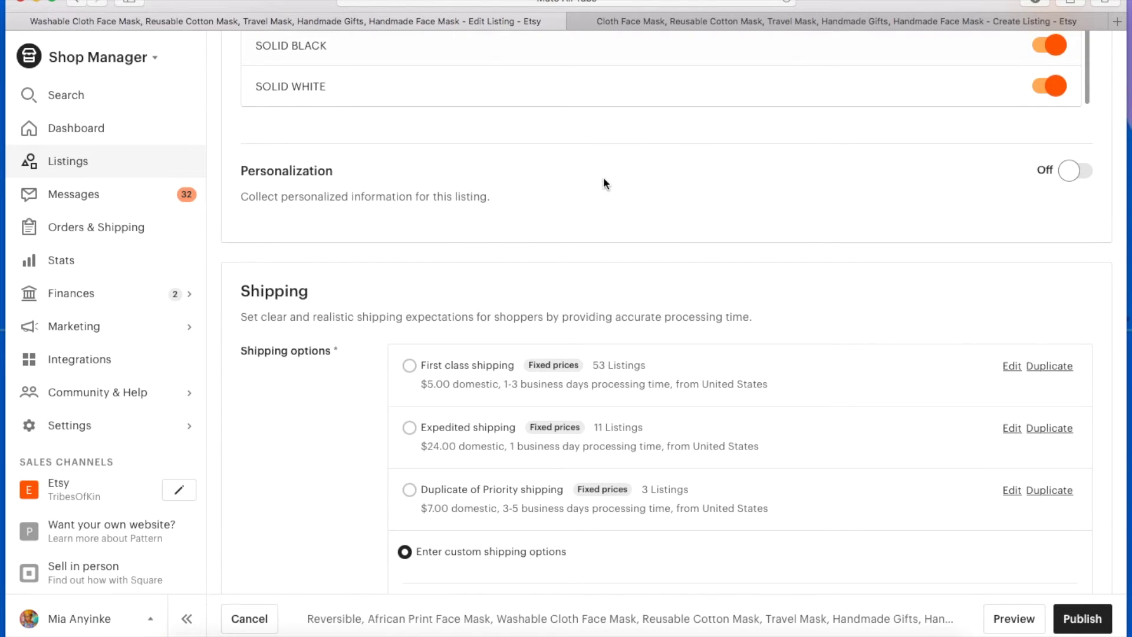
pyautogui.scroll(5, 603, 177)
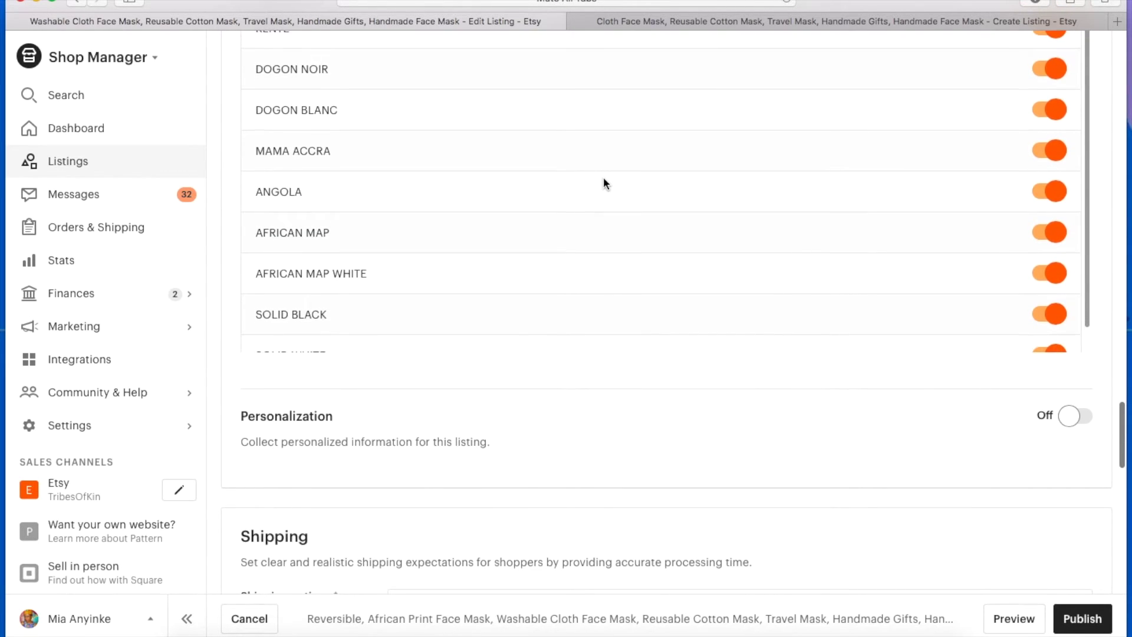
pyautogui.scroll(8, 662, 379)
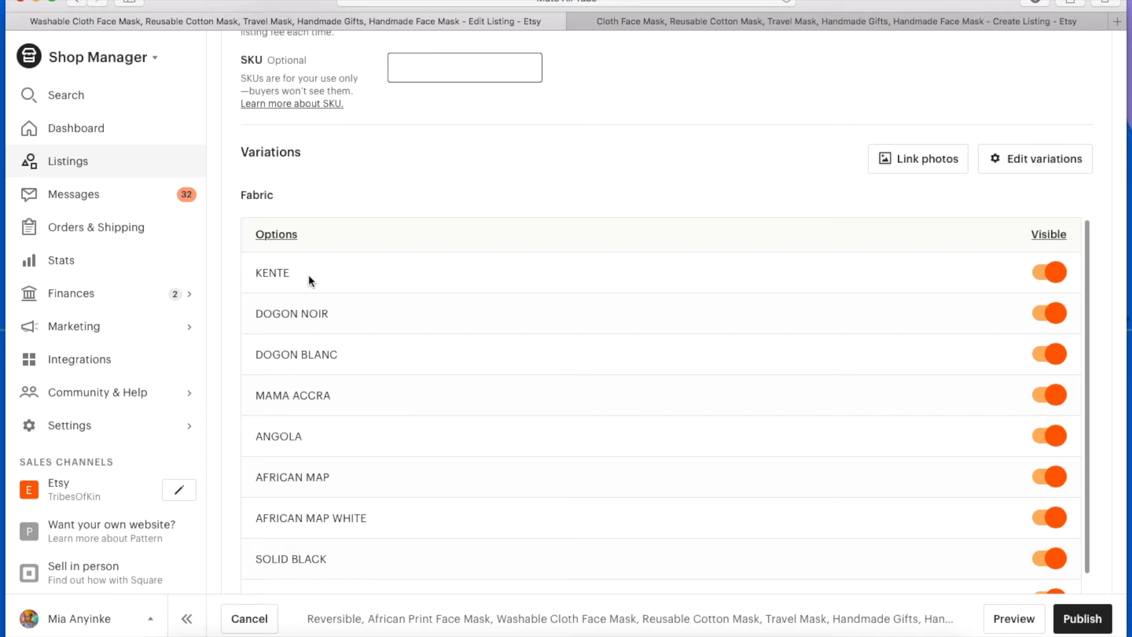
pyautogui.scroll(-2, 309, 274)
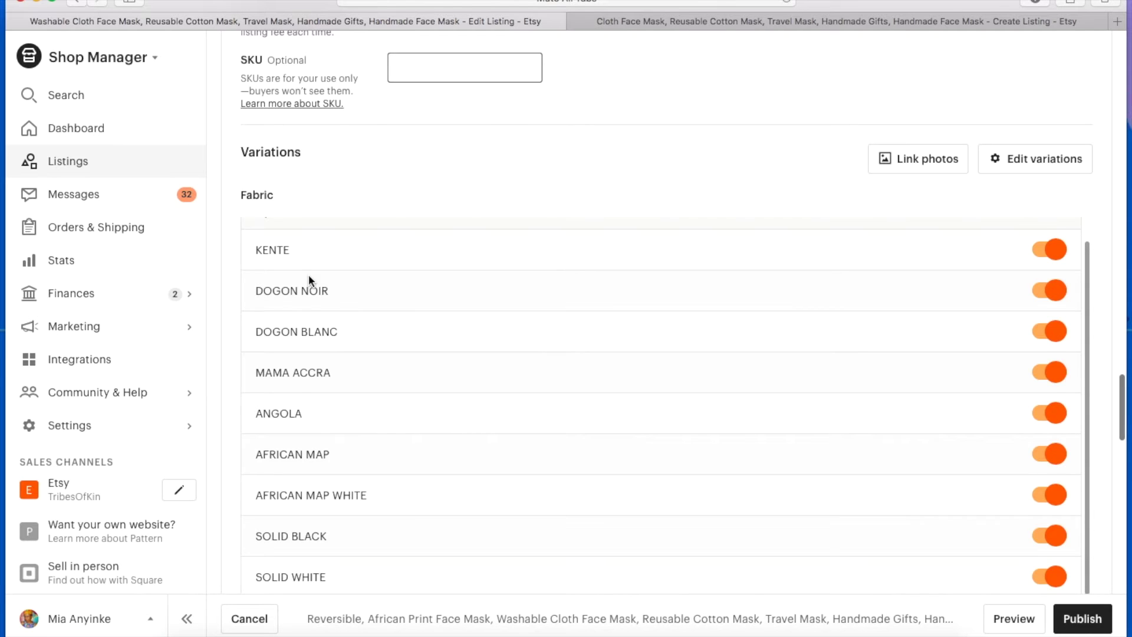
pyautogui.scroll(-5, 309, 274)
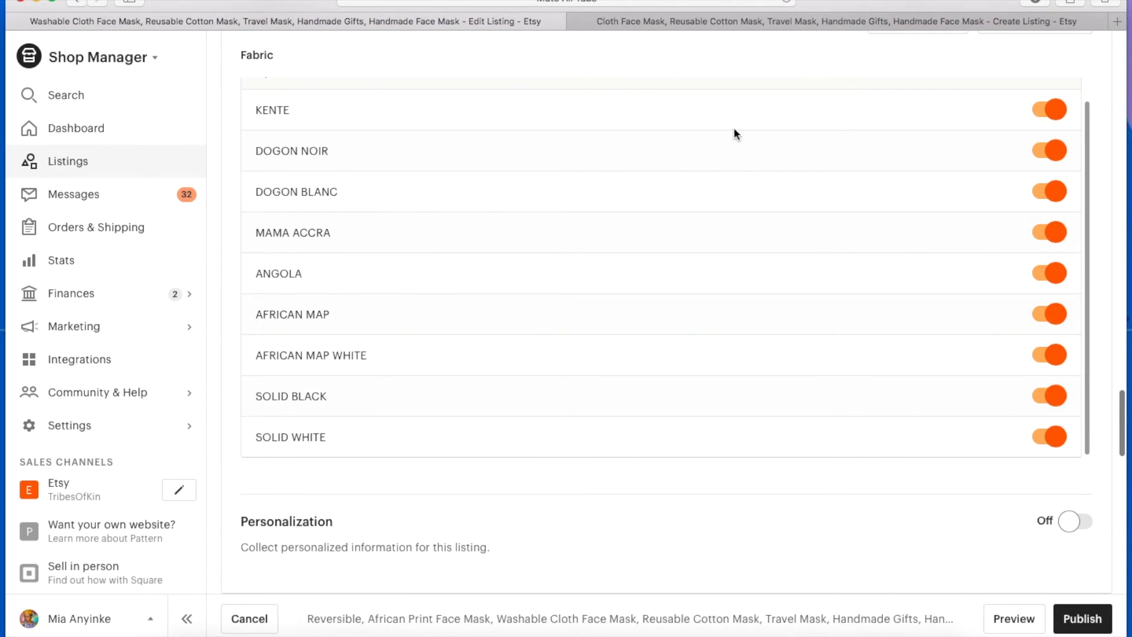
pyautogui.scroll(-8, 673, 274)
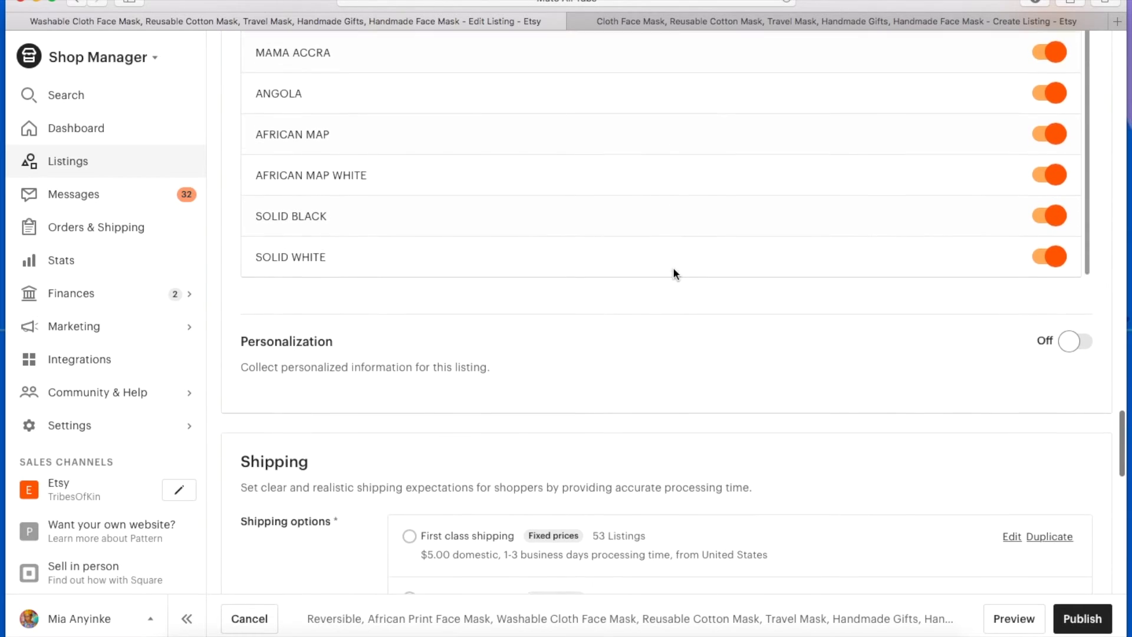
# In the new listing, choose to enter custom shipping options and review the price, processing time, destination, free shipping and handling fee settings
pyautogui.scroll(-9, 766, 311)
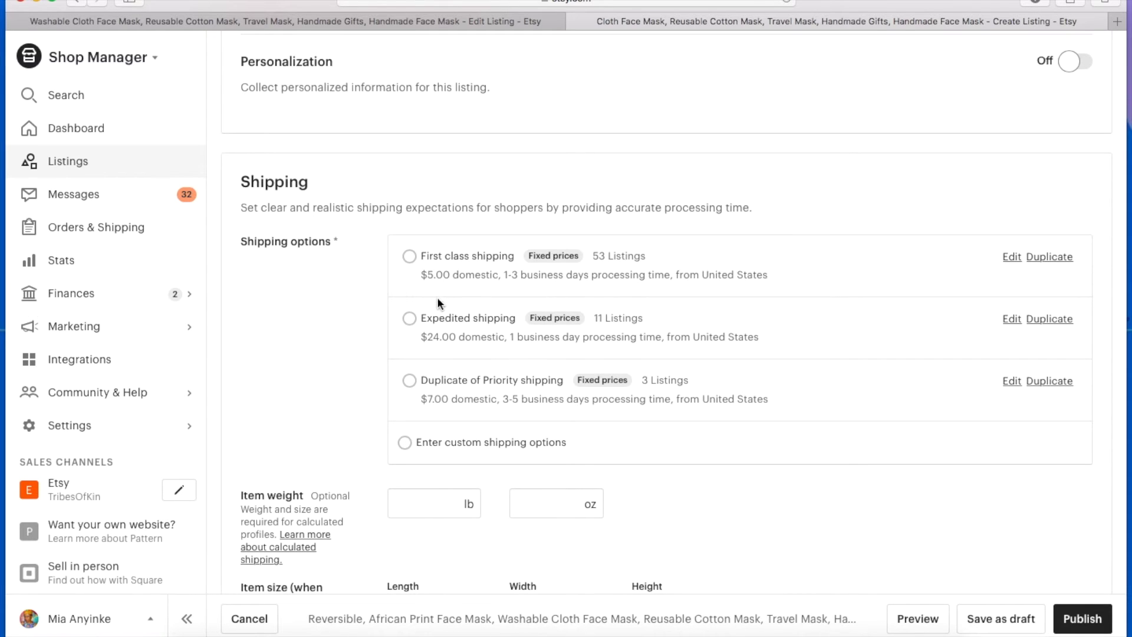
pyautogui.scroll(-1, 438, 302)
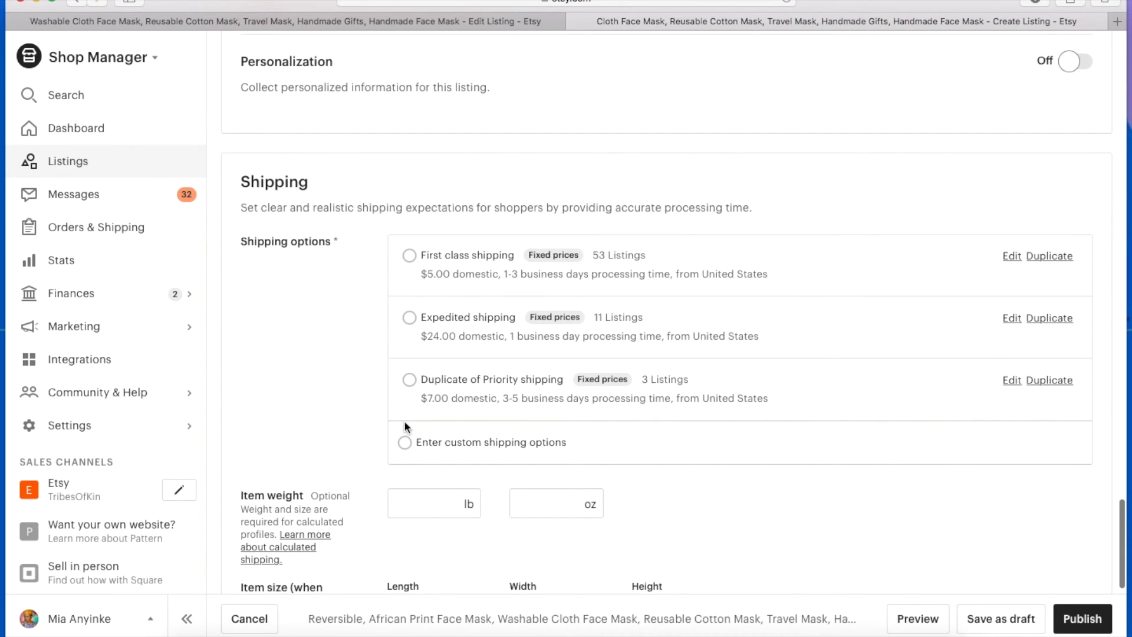
pyautogui.scroll(-4, 428, 422)
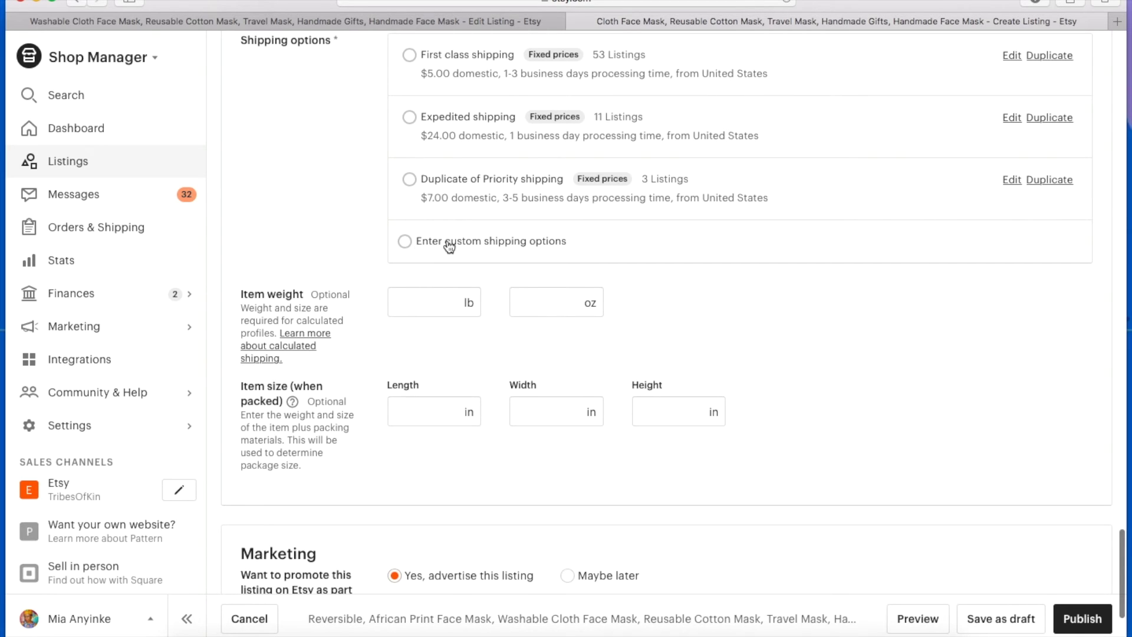
pyautogui.click(539, 250)
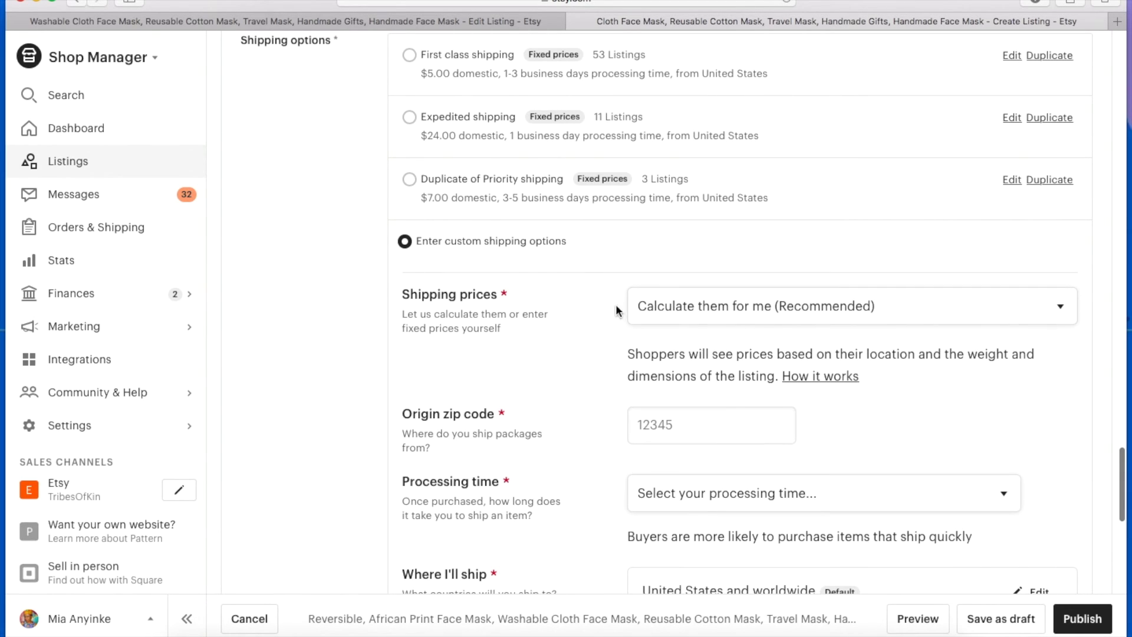
pyautogui.scroll(-4, 758, 306)
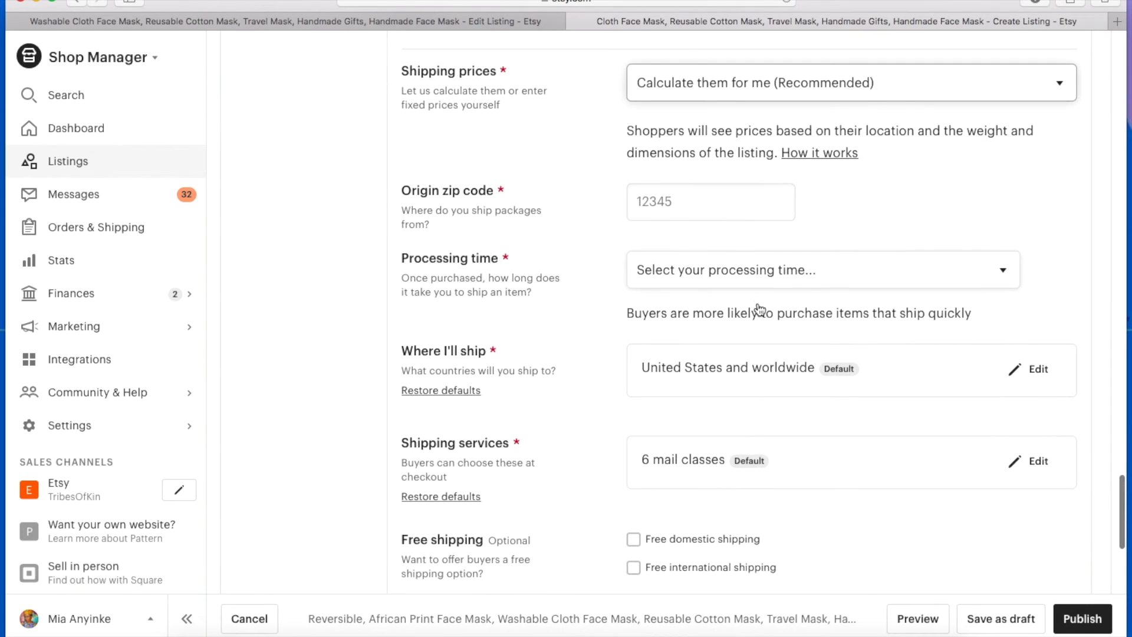
pyautogui.scroll(-4, 760, 310)
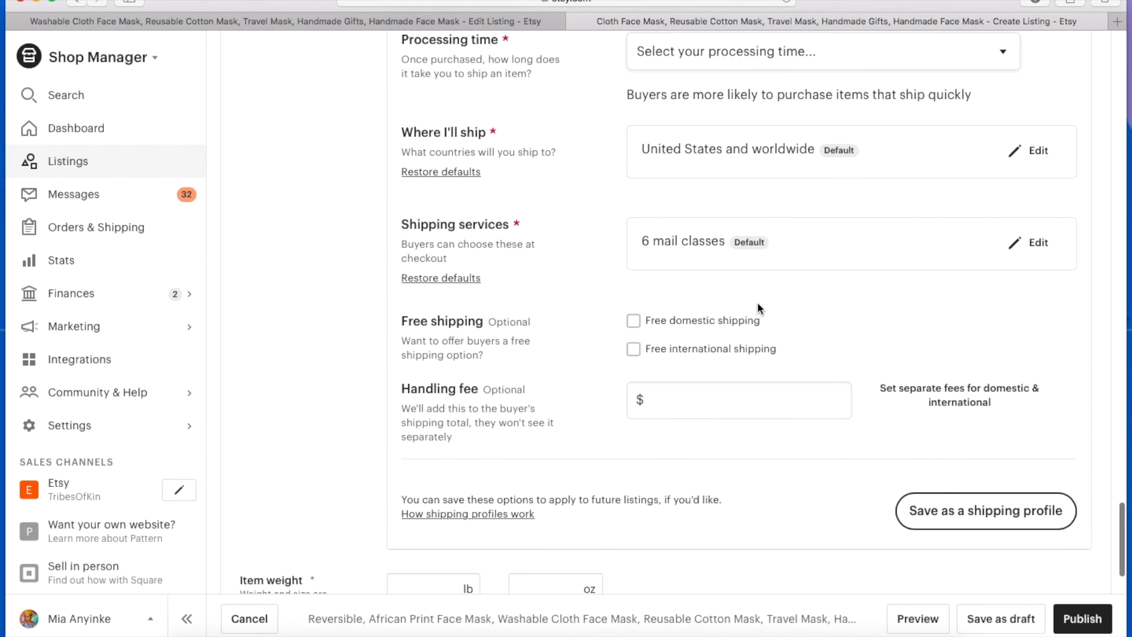
# Examine the shipping price choices and the available processing times in the new listing's custom shipping options, keeping prices calculated automatically
pyautogui.scroll(4, 758, 306)
pyautogui.scroll(3, 757, 302)
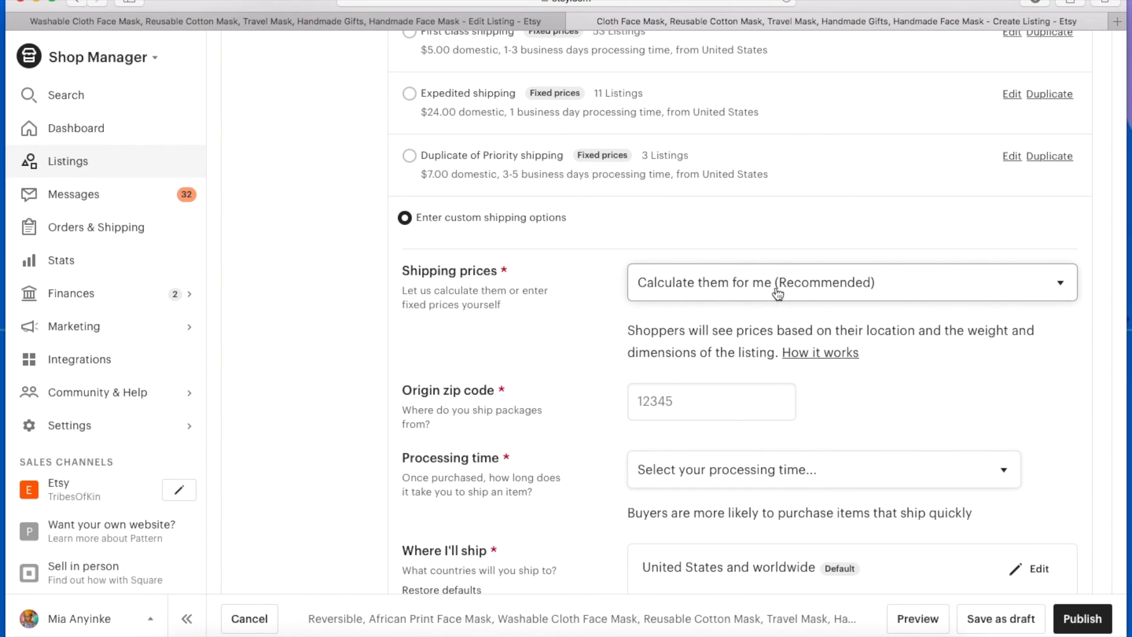
pyautogui.click(777, 292)
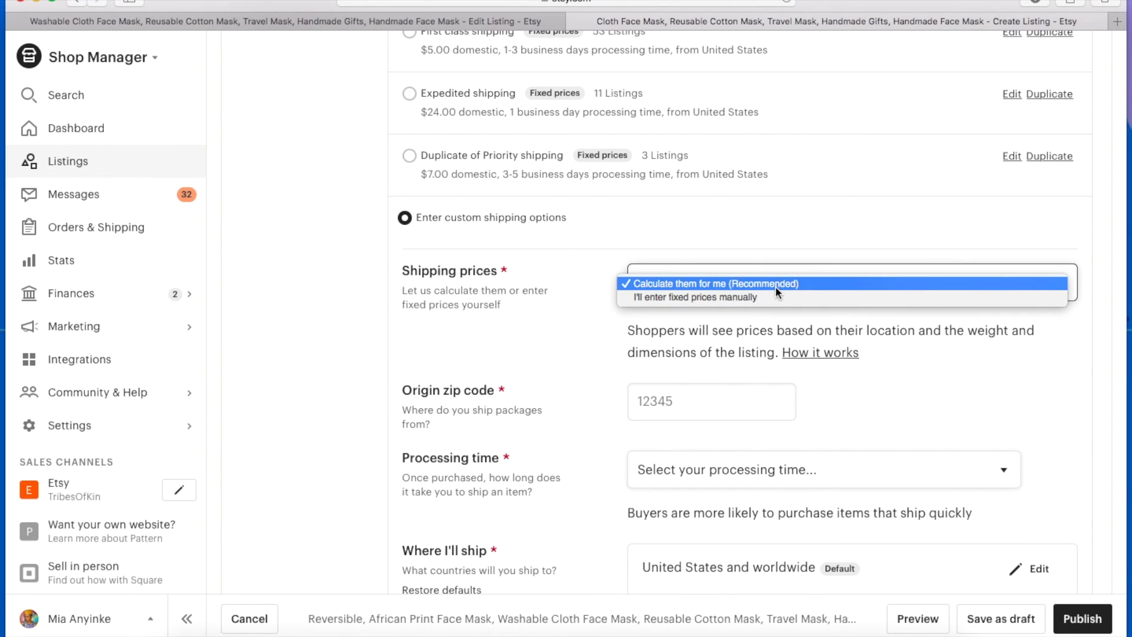
pyautogui.click(776, 285)
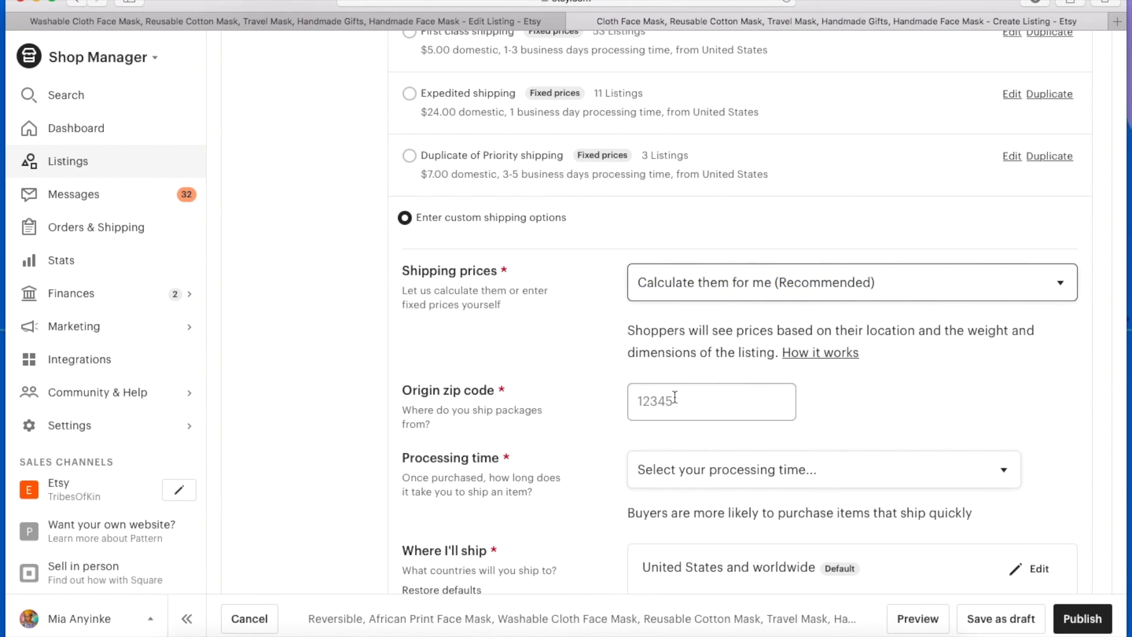
pyautogui.scroll(-5, 684, 378)
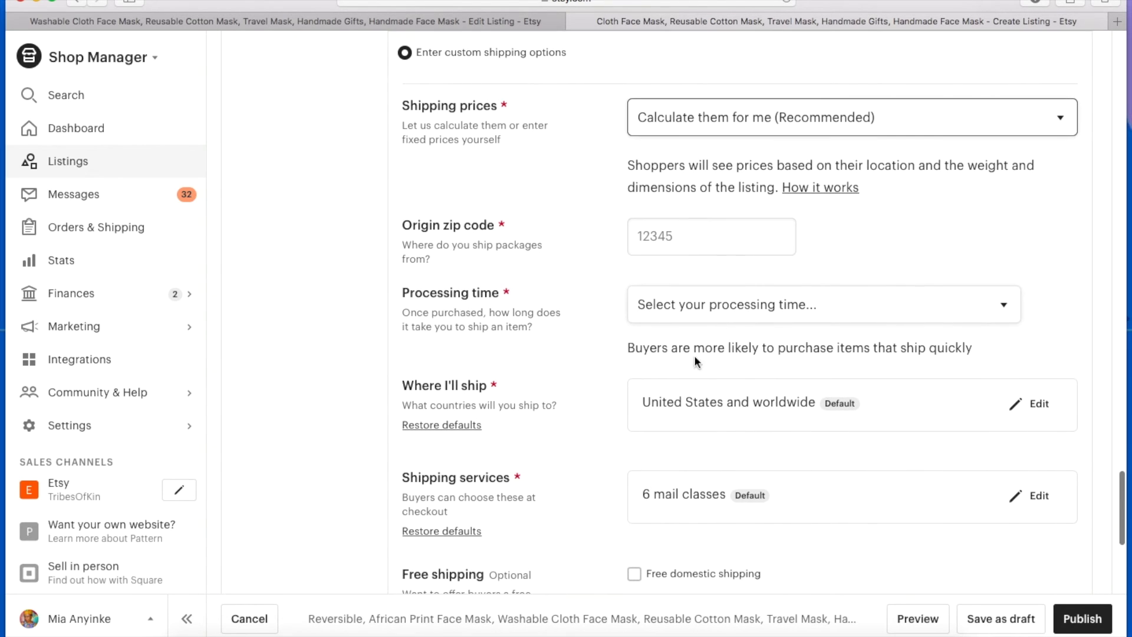
pyautogui.click(697, 311)
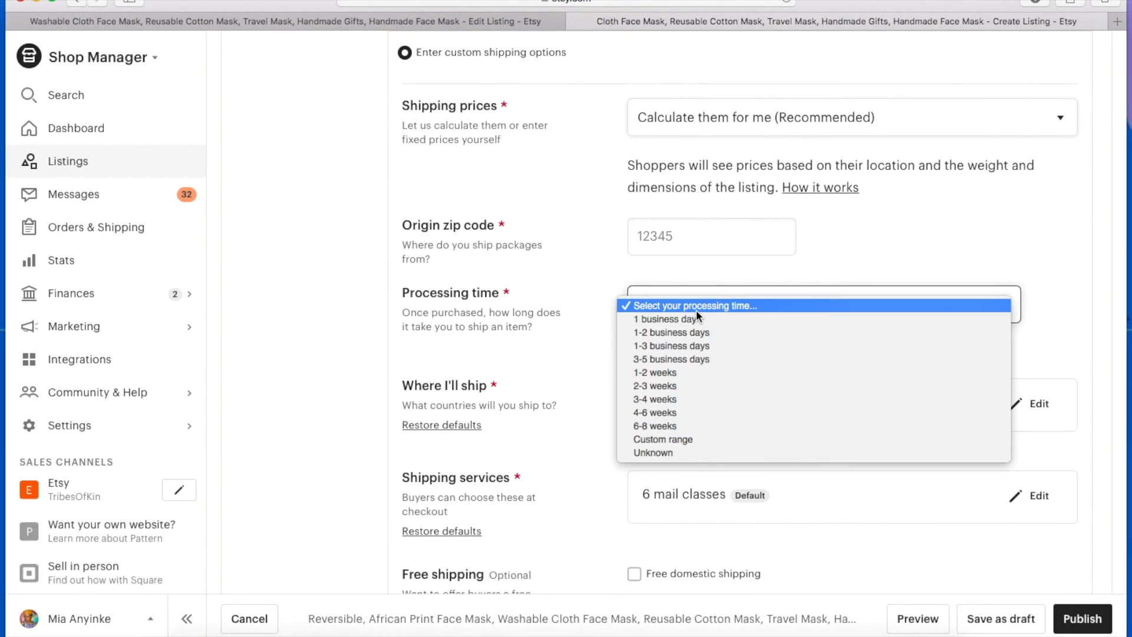
pyautogui.click(830, 260)
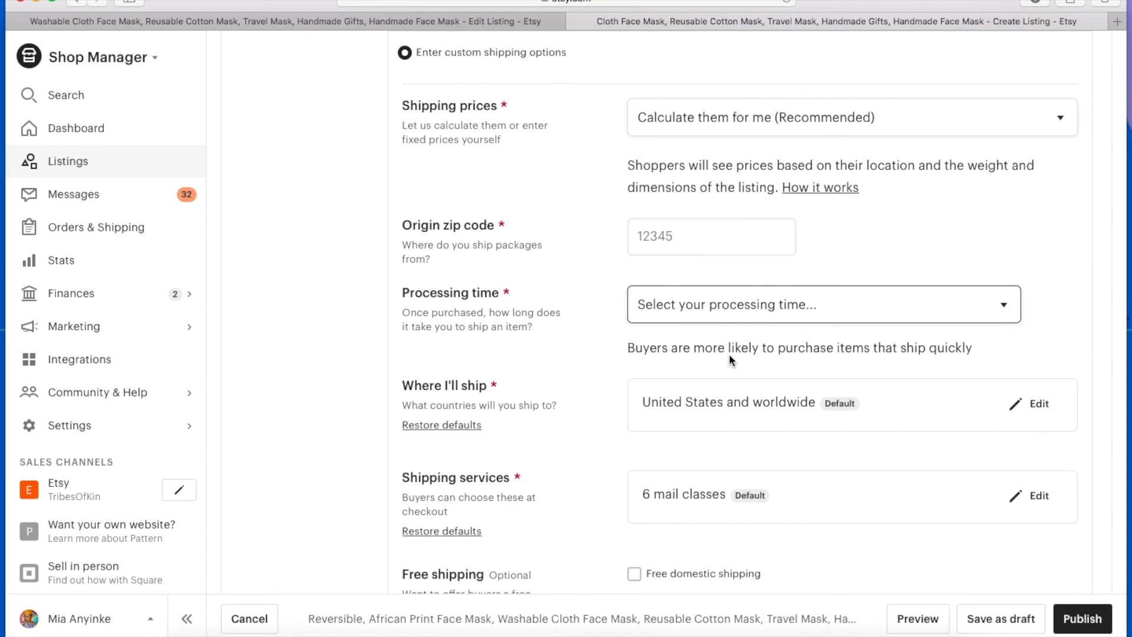
# Review the shipping services, free shipping and handling fee settings, along with the item weight and packed size fields
pyautogui.scroll(-7, 729, 359)
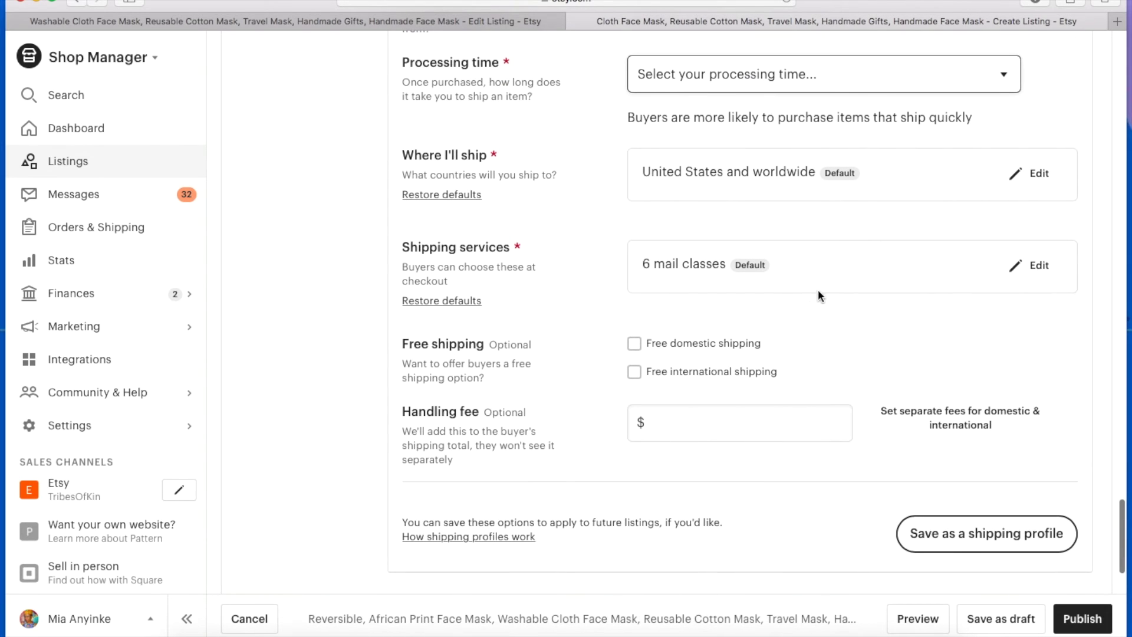
pyautogui.click(800, 270)
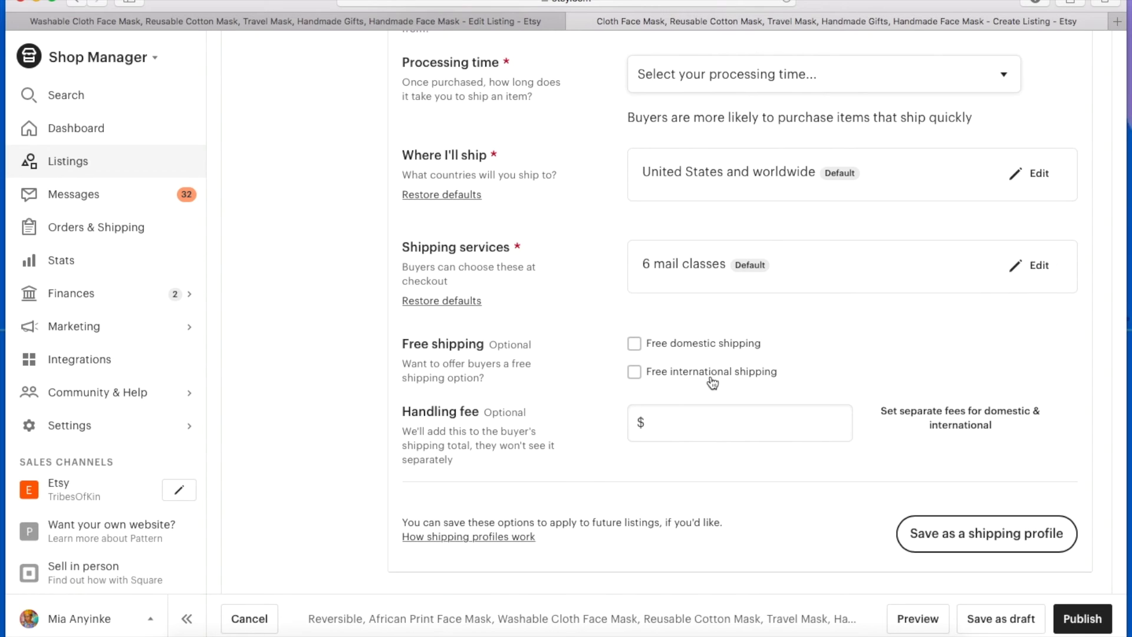
pyautogui.scroll(-6, 695, 413)
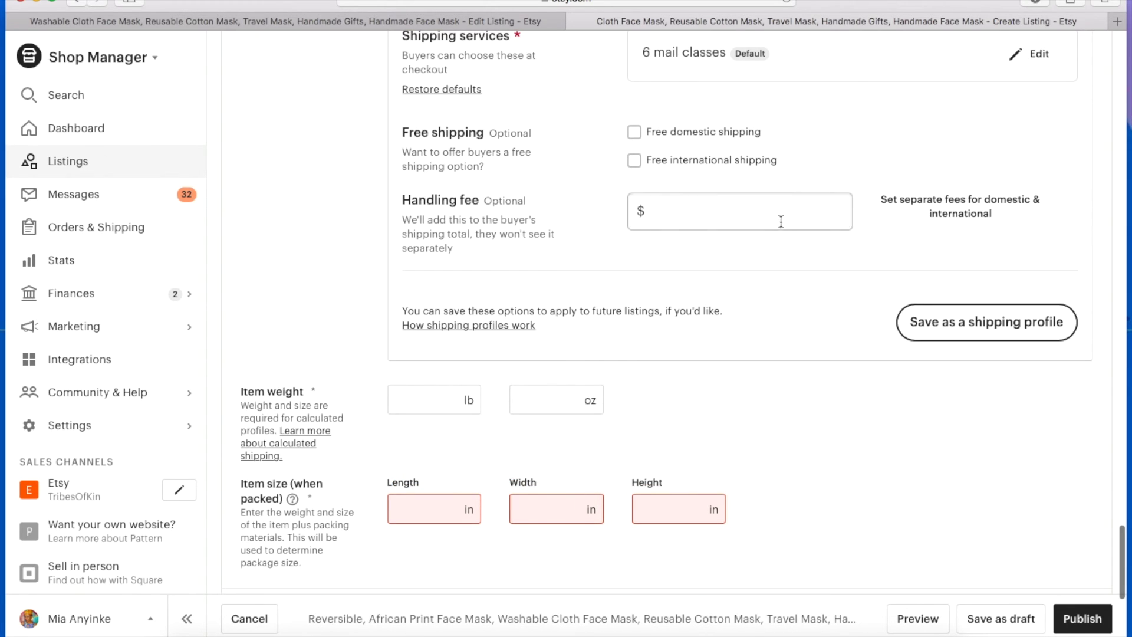
pyautogui.scroll(5, 763, 171)
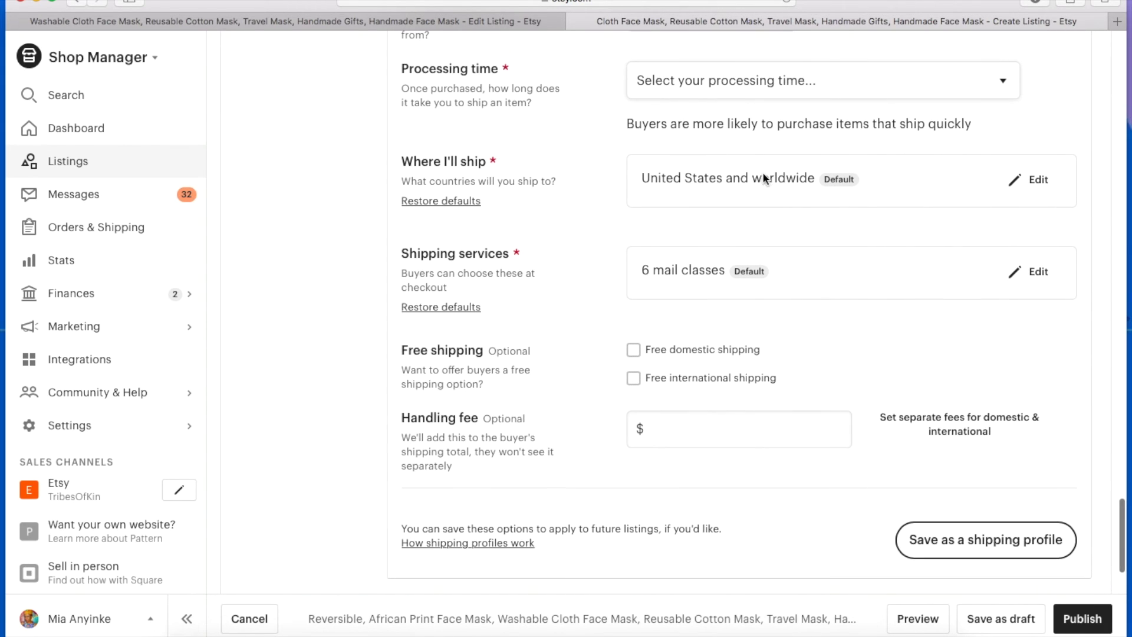
# Compare the saved shipping profiles with the custom shipping price, origin and processing time settings
pyautogui.scroll(5, 762, 172)
pyautogui.scroll(1, 763, 174)
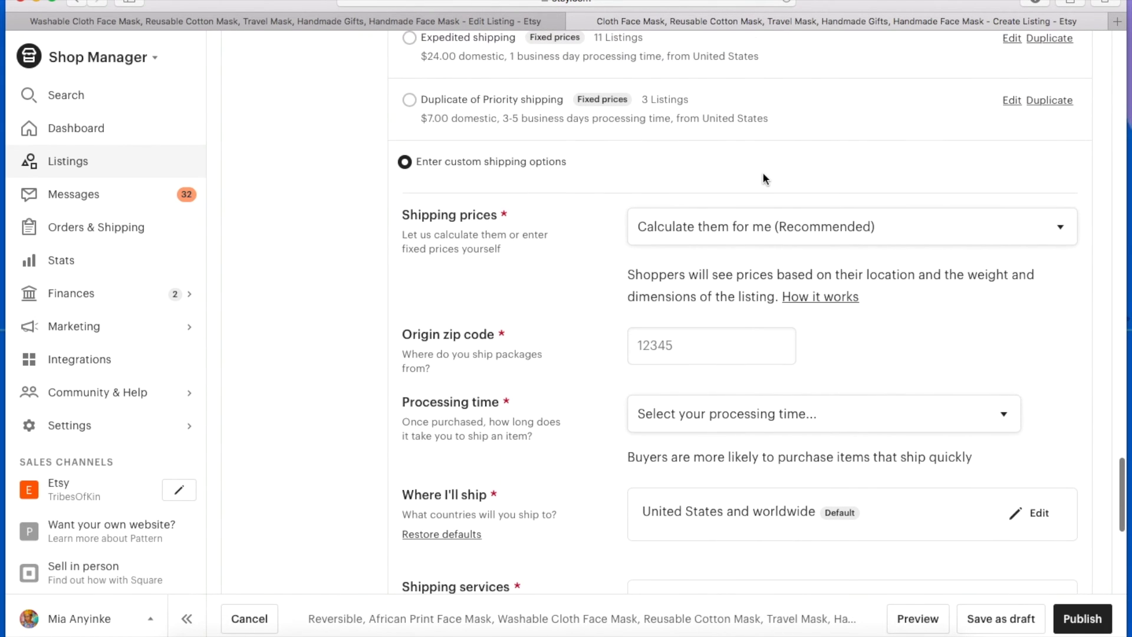
pyautogui.scroll(1, 763, 177)
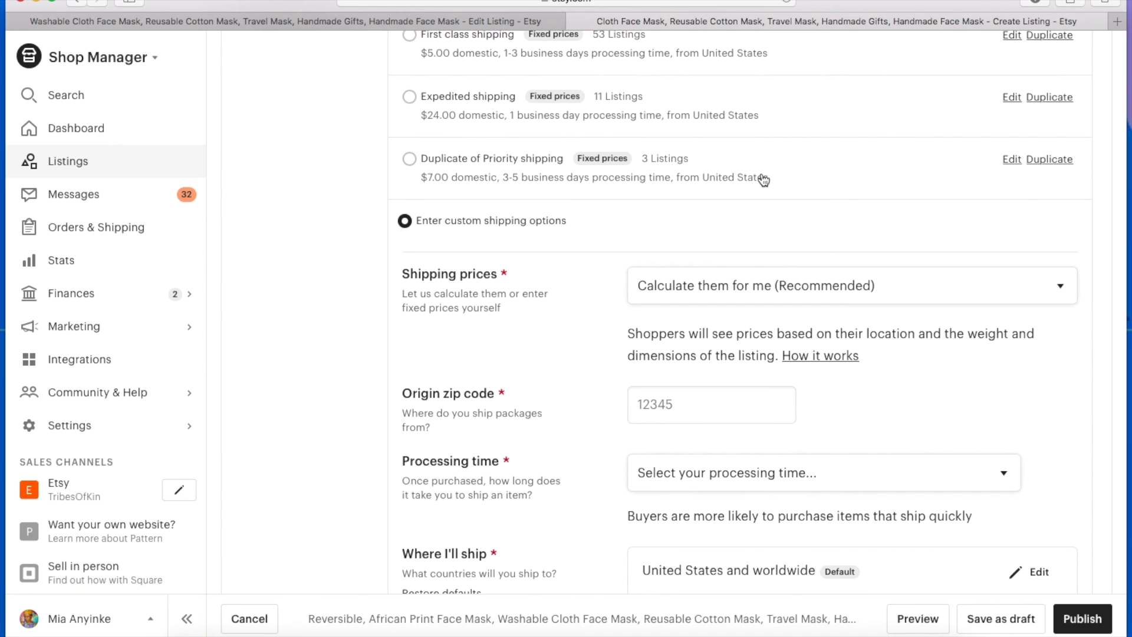
pyautogui.scroll(1, 590, 249)
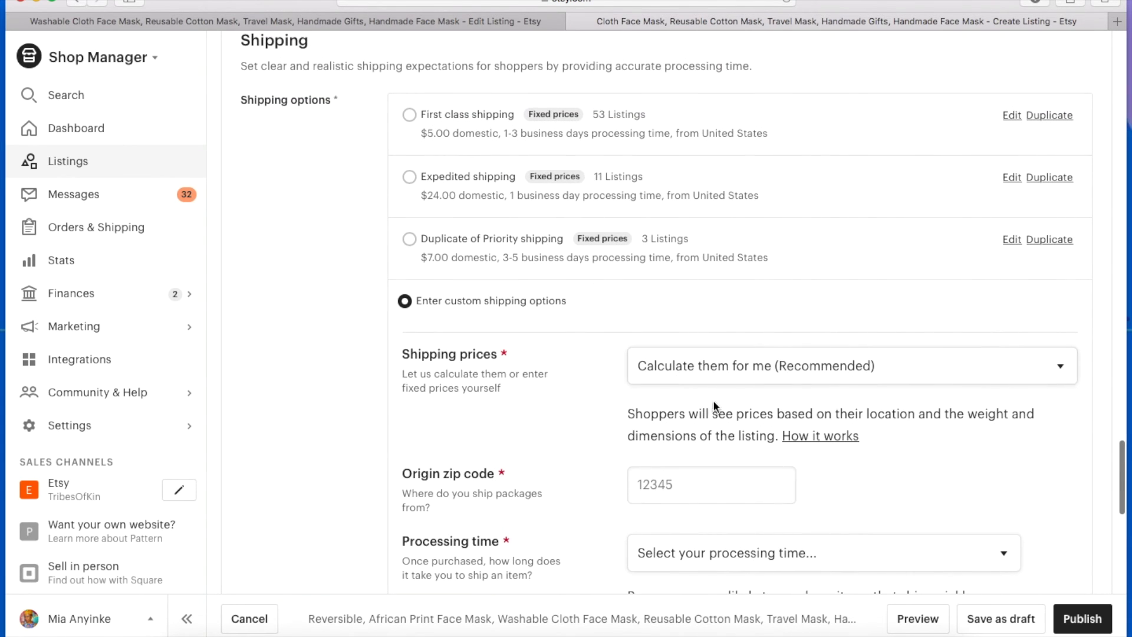
pyautogui.scroll(2, 561, 200)
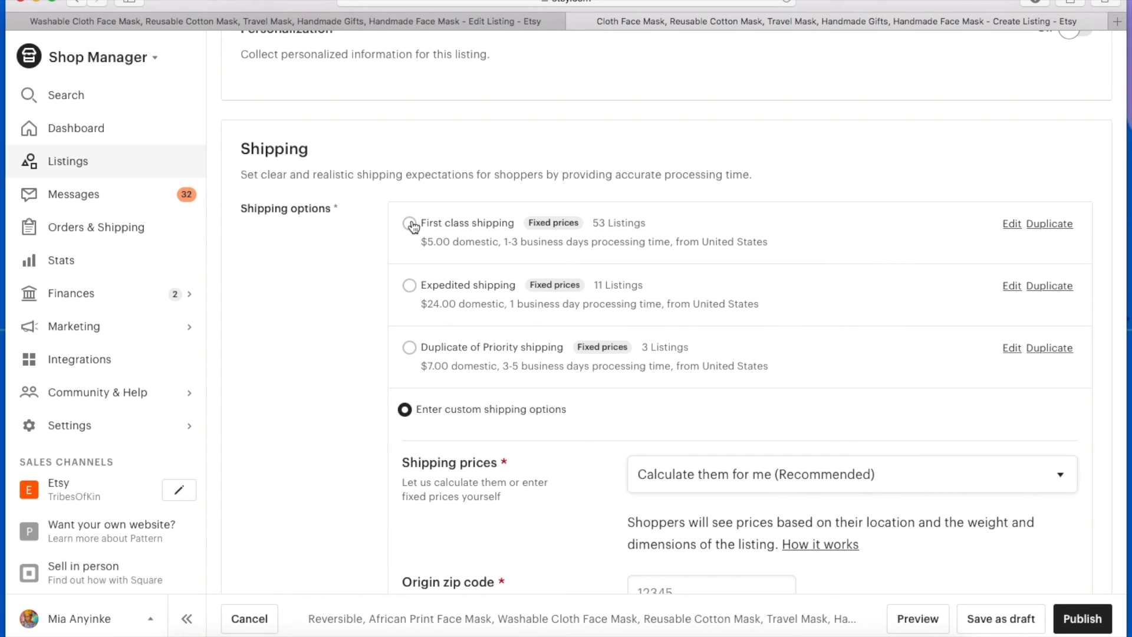
pyautogui.scroll(-1, 466, 368)
pyautogui.scroll(-5, 465, 369)
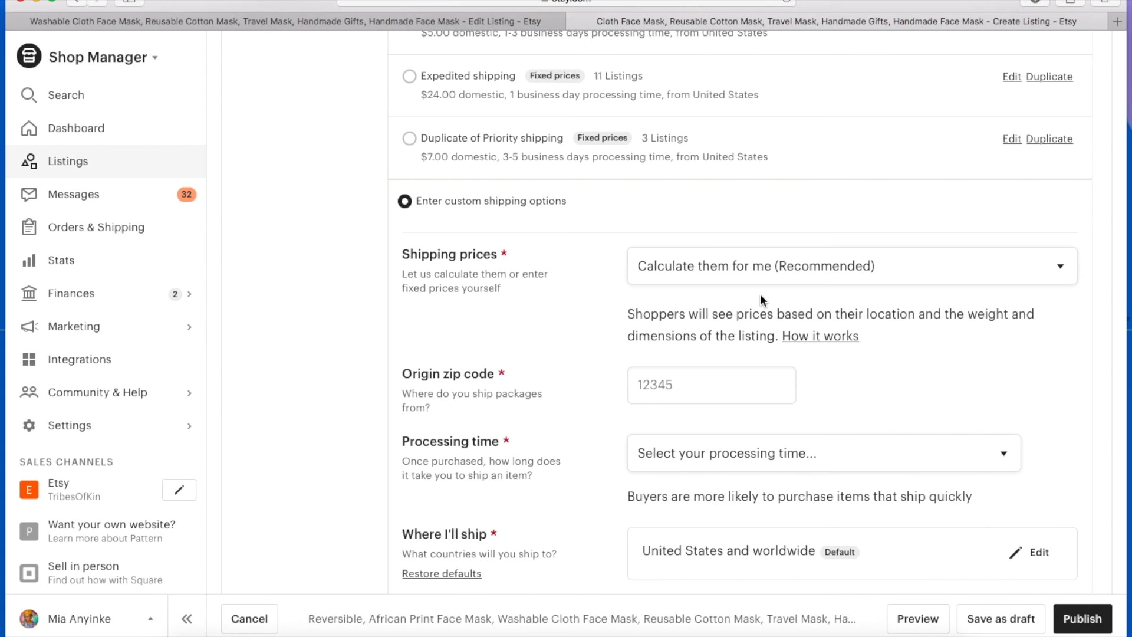
# Look through the whole shipping section, from the saved profiles to the item weight, packed size and shipping price preview
pyautogui.press('super+shift+backslash')
pyautogui.click(575, 185)
pyautogui.scroll(5, 566, 247)
pyautogui.scroll(-2, 540, 230)
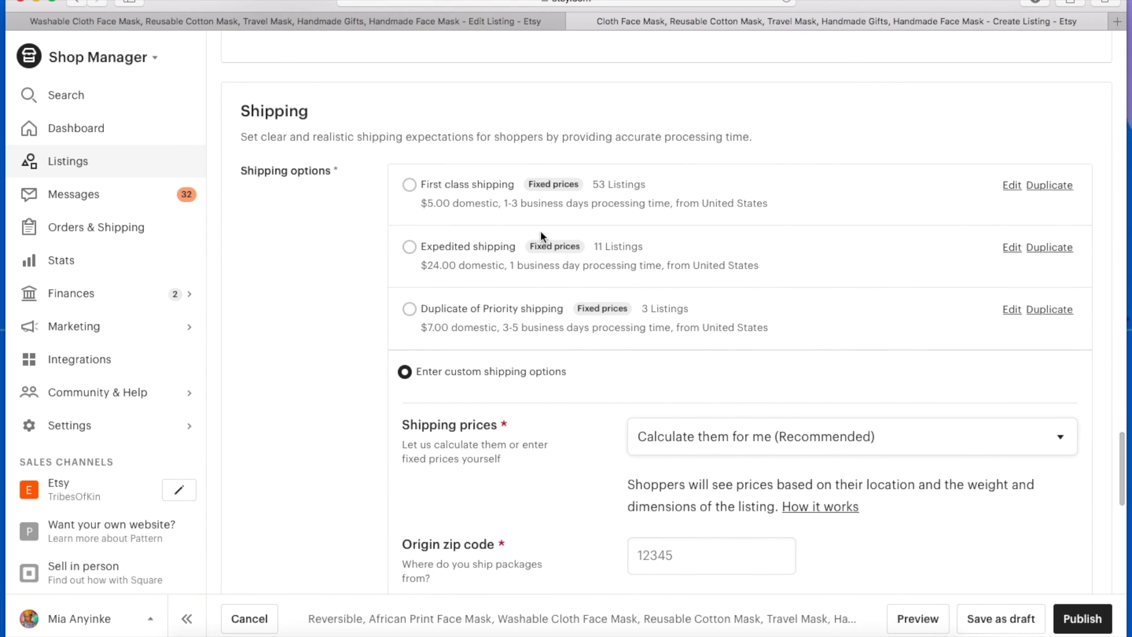
pyautogui.scroll(-5, 508, 285)
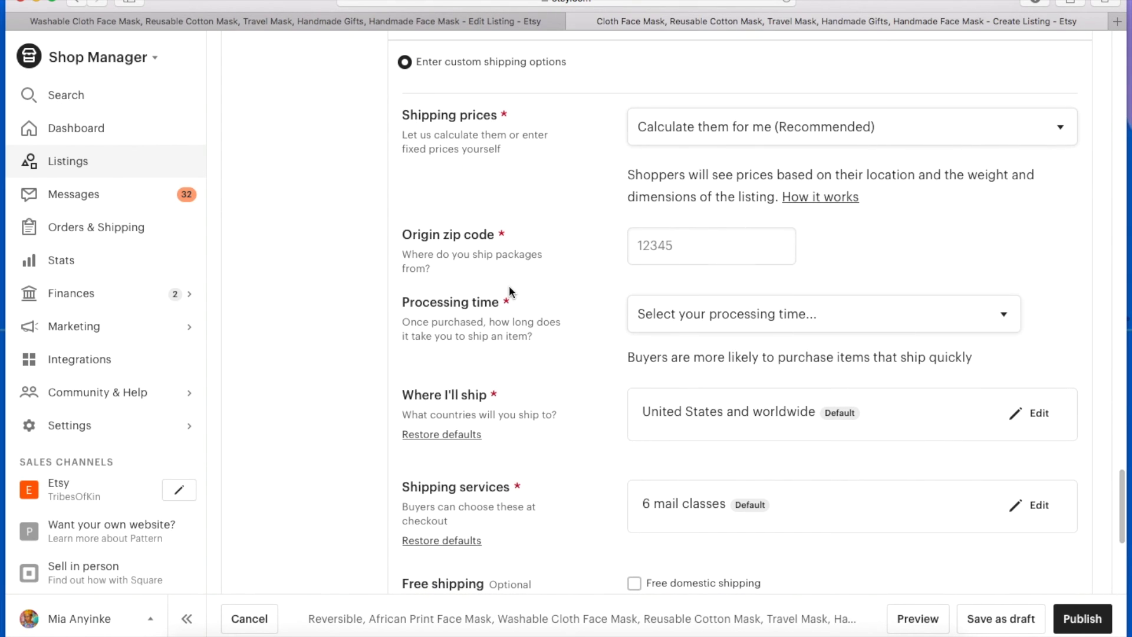
pyautogui.scroll(-9, 508, 285)
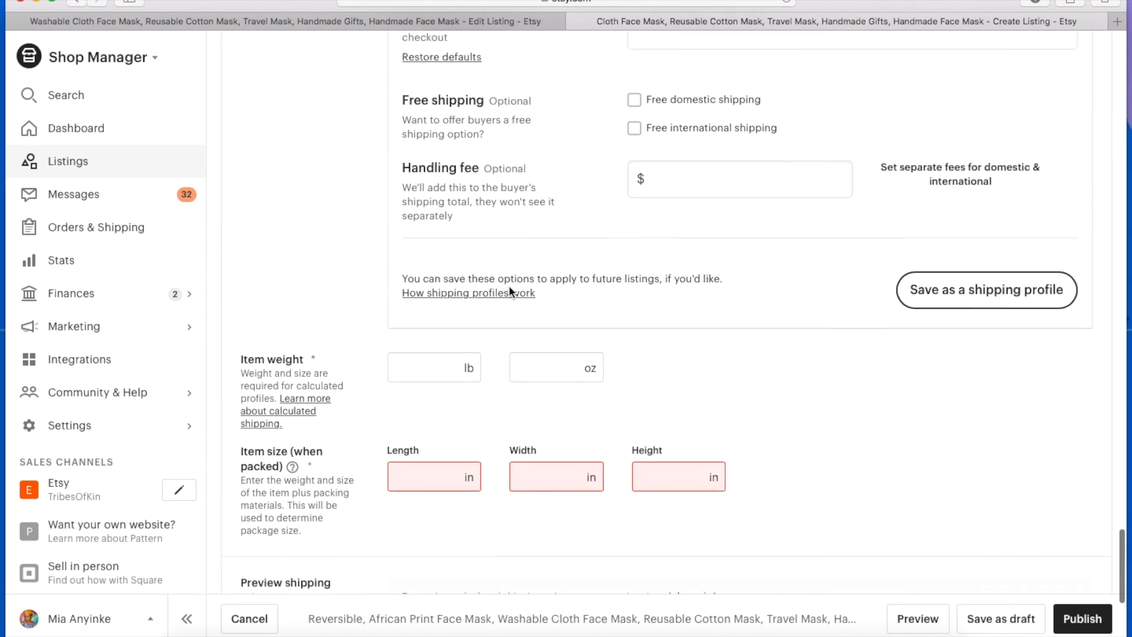
pyautogui.scroll(-2, 508, 286)
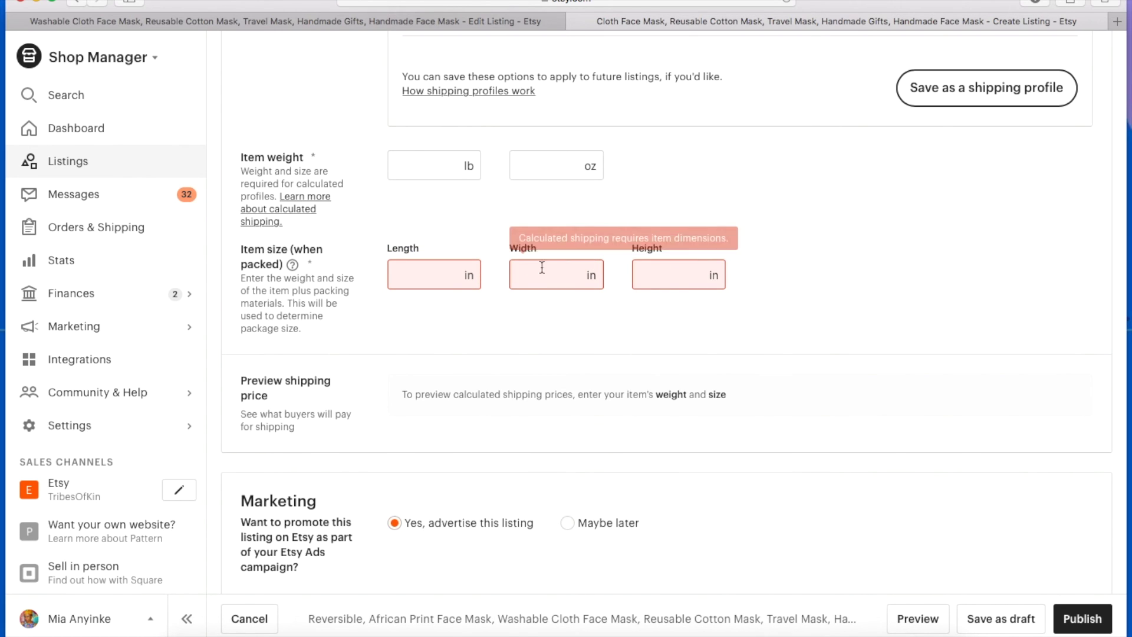
# Choose "Maybe later" for promoting the new listing as part of the Etsy Ads campaign
pyautogui.scroll(-3, 423, 269)
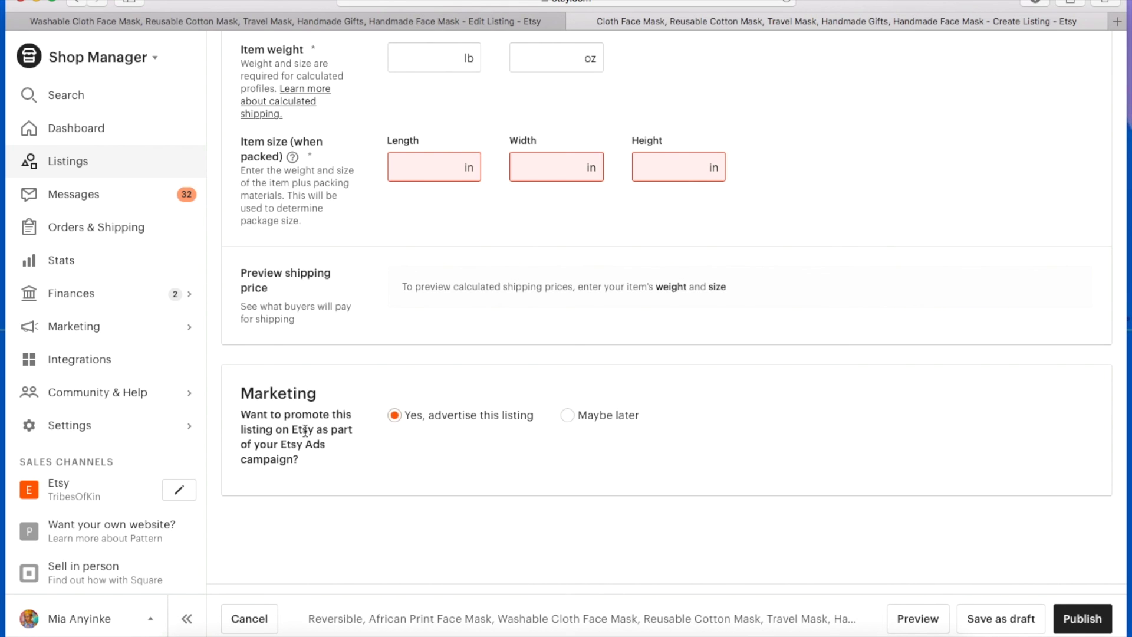
pyautogui.click(567, 415)
pyautogui.scroll(-2, 744, 477)
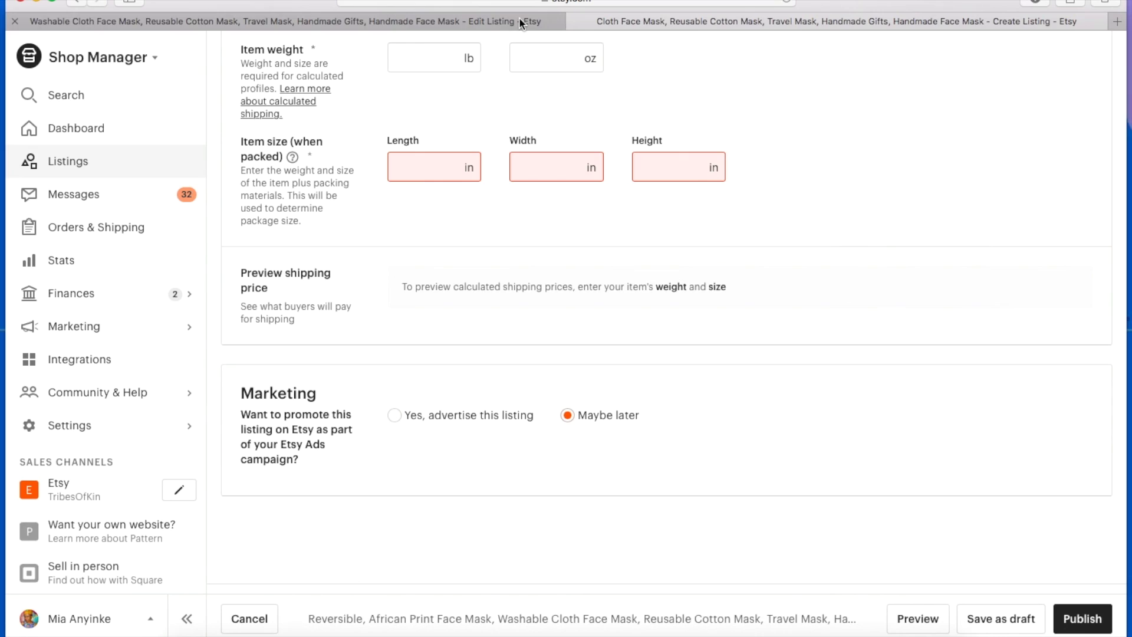
# Return to the beginning of the new listing and look over its photos section
pyautogui.scroll(5, 610, 275)
pyautogui.scroll(20, 606, 268)
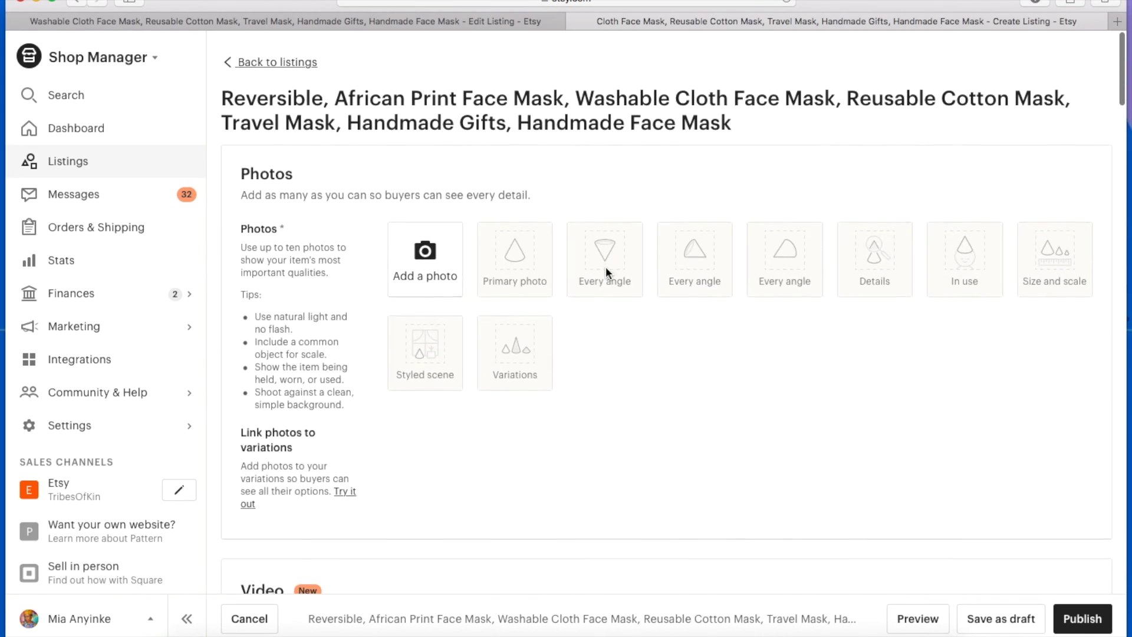
pyautogui.scroll(-4, 606, 266)
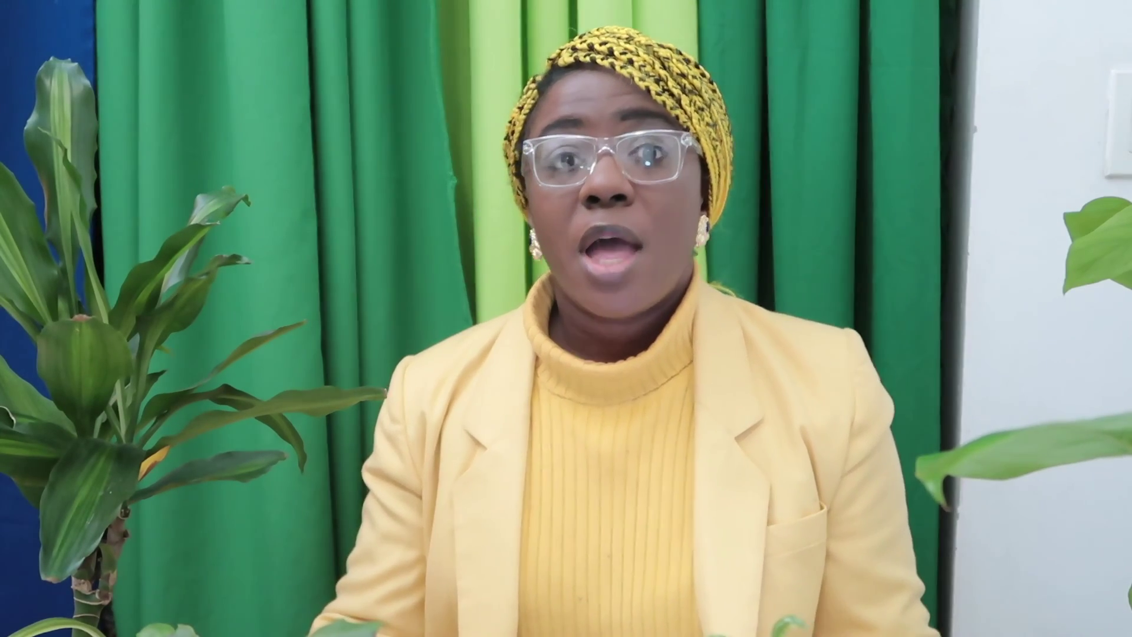